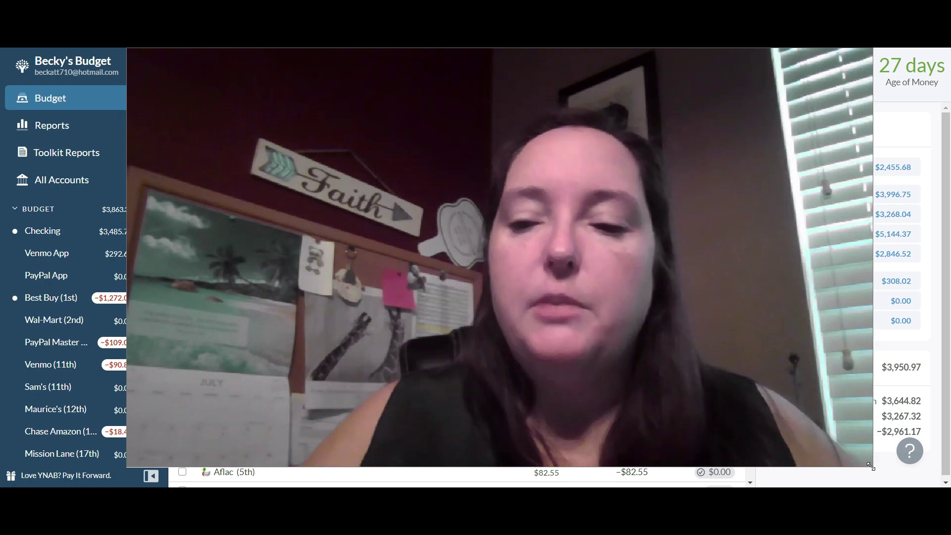
left_click_drag(871, 466, 314, 188)
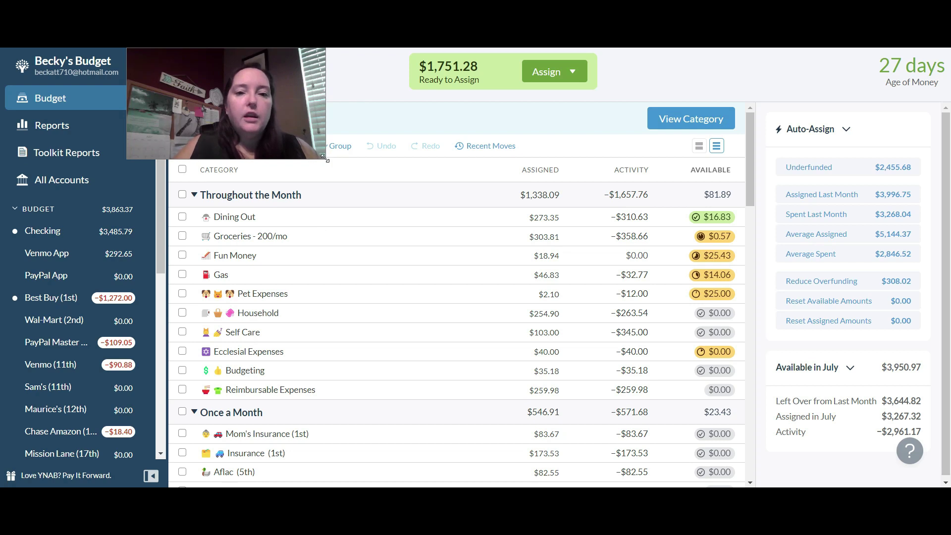
left_click_drag(324, 160, 289, 138)
left_click_drag(257, 110, 132, 109)
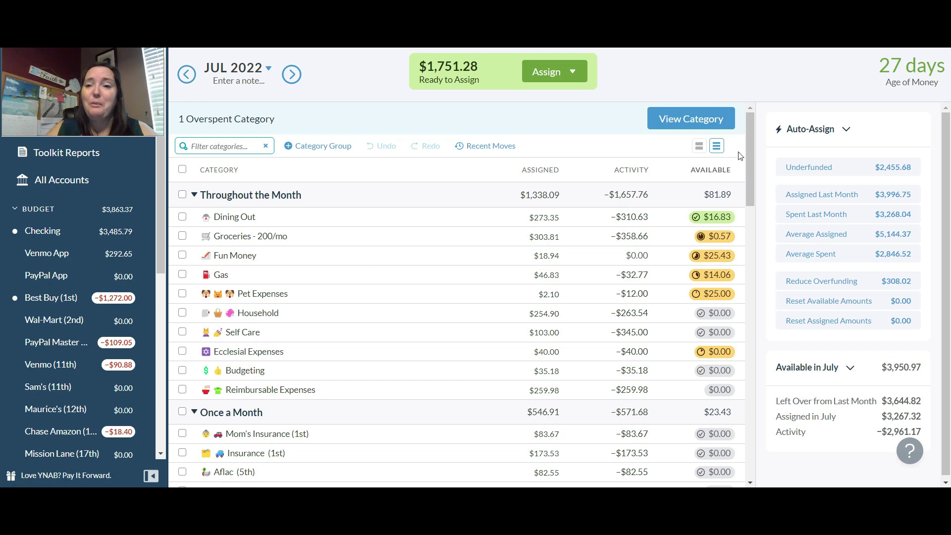
- Expand the Weekly Breakdown group and clear the amount assigned to Week 5
left_click_drag(747, 150, 747, 471)
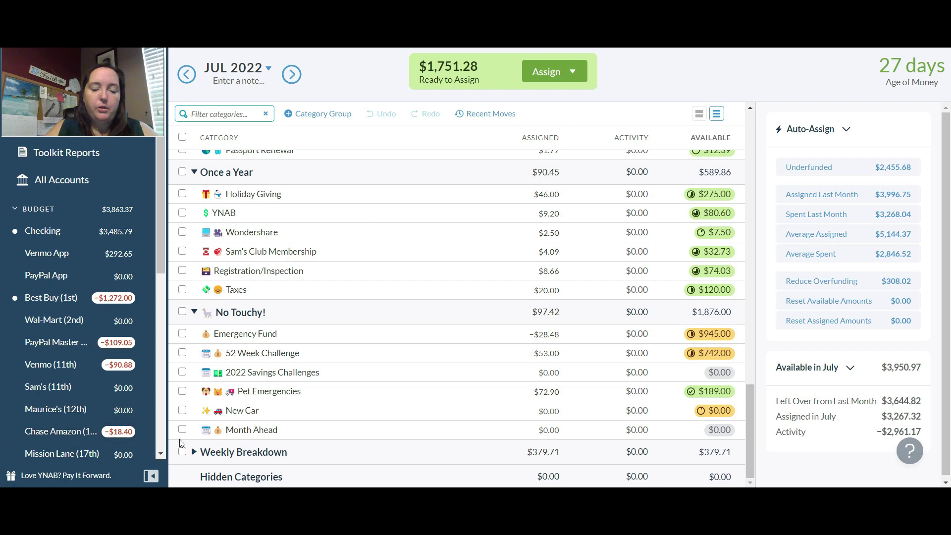
left_click(195, 452)
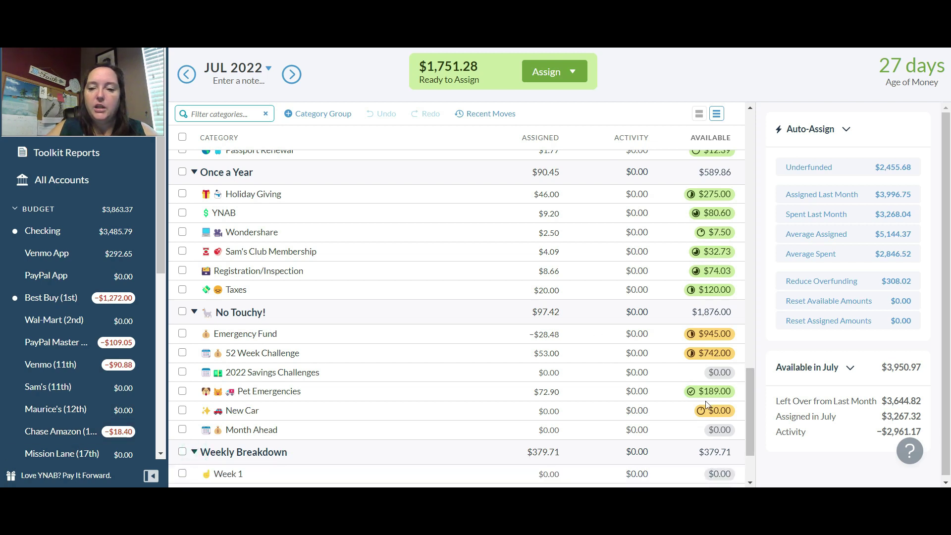
scroll(748, 379, "down", 2)
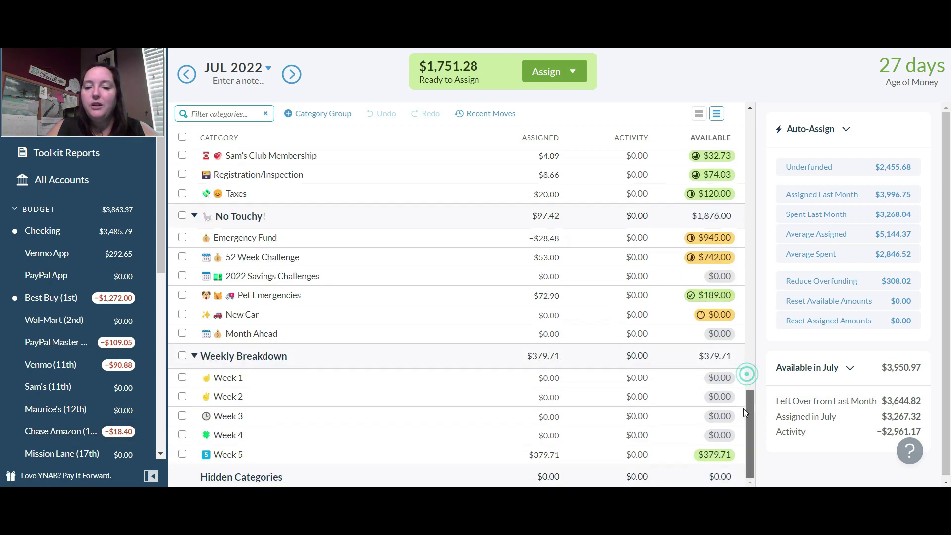
left_click(542, 456)
key("BackSpace")
key("Return")
- Review the July transactions behind the Dining Out category's activity
left_click_drag(751, 455, 752, 126)
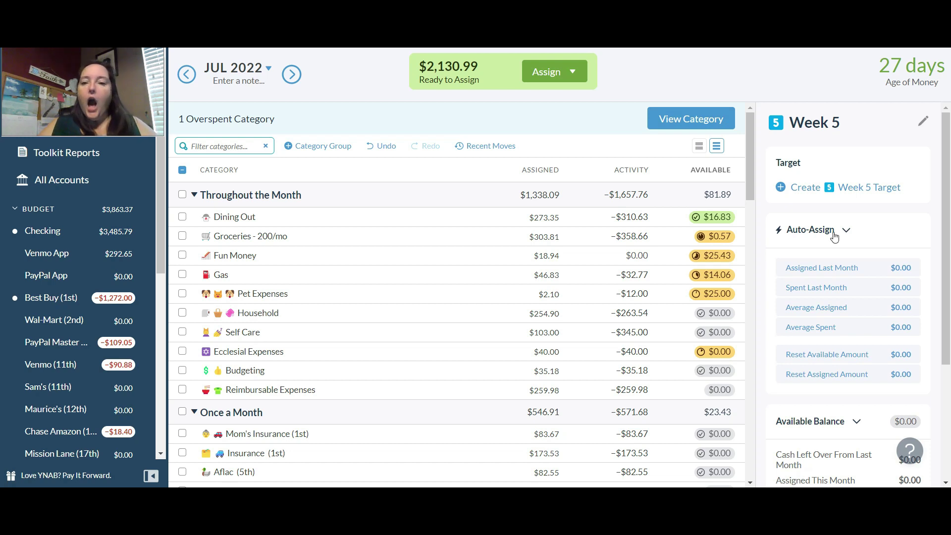
left_click(630, 217)
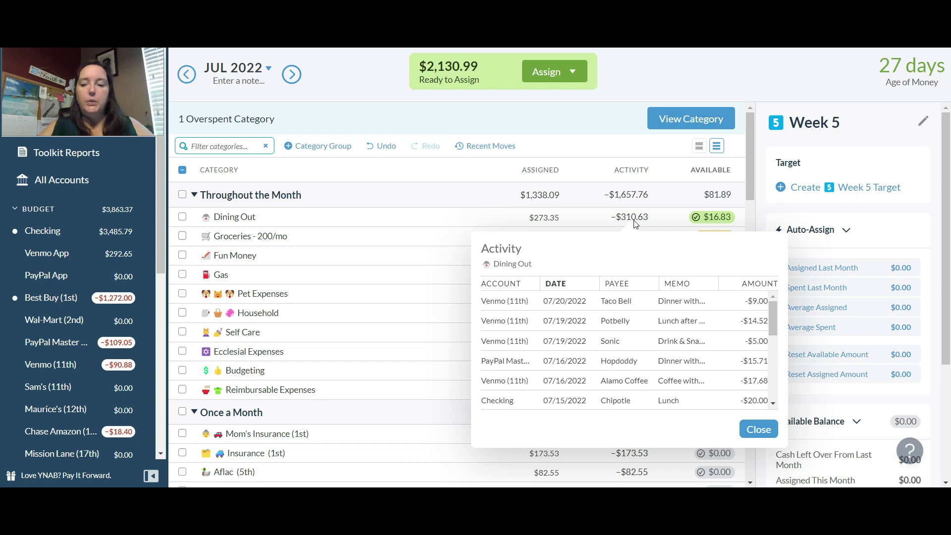
left_click(635, 224)
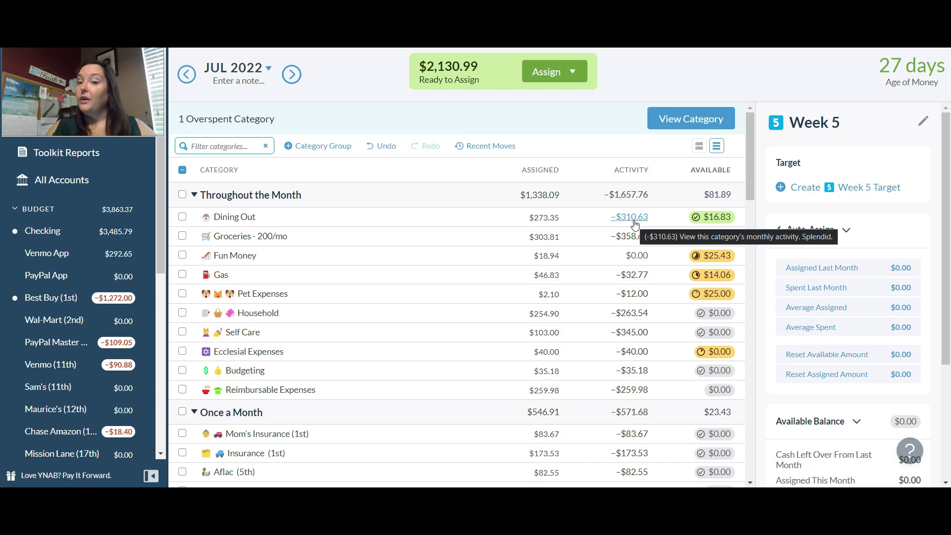
left_click(539, 218)
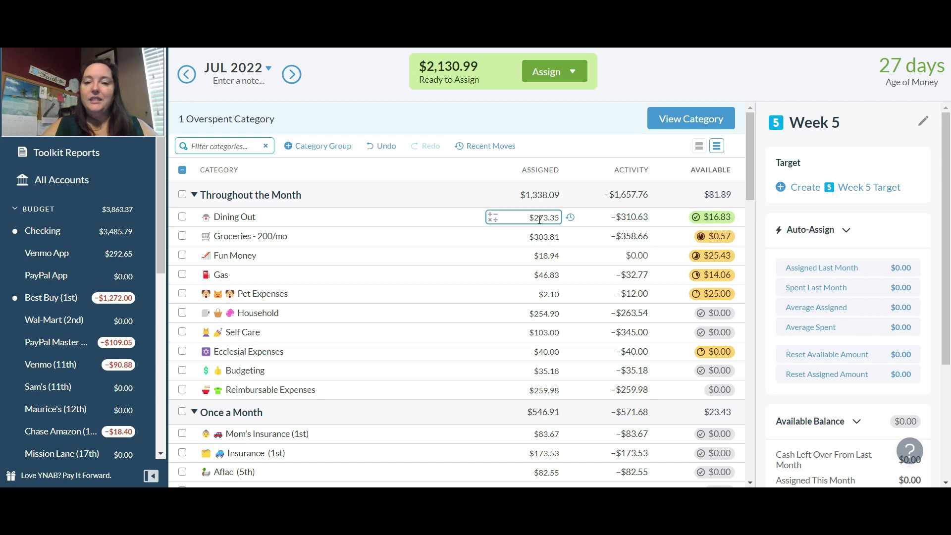
right_click(539, 220)
type("+75")
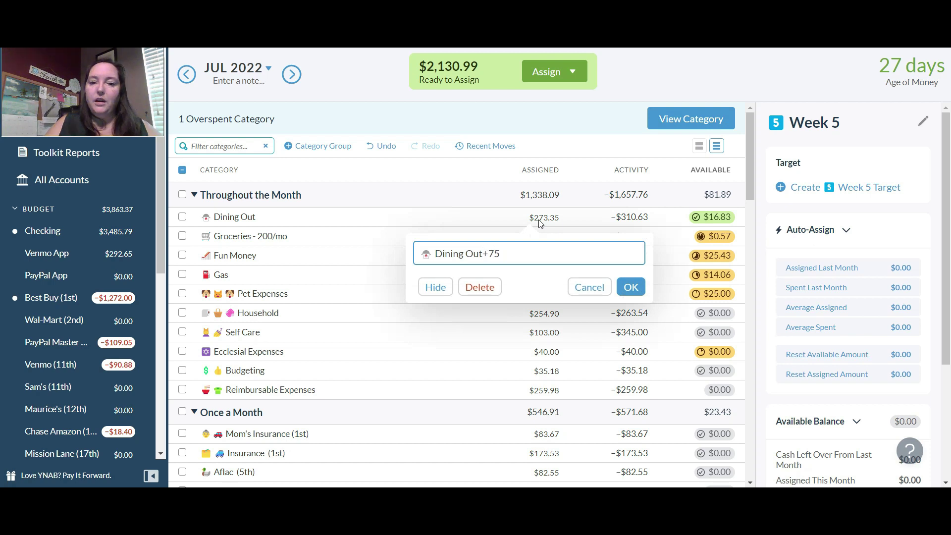
key("BackSpace")
key("BackSpace")
key("BackSpace")
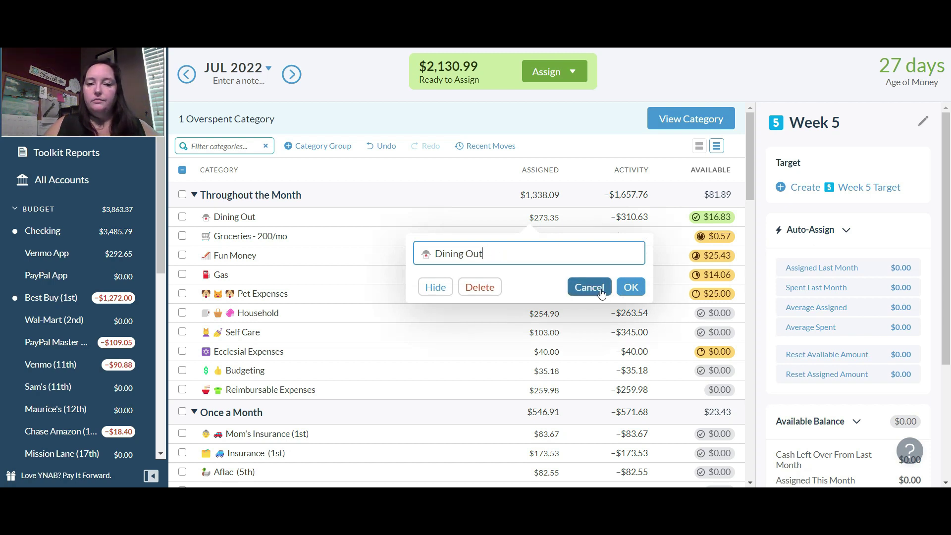
left_click(601, 293)
- Try adding $75 to the Dining Out category's assigned amount for July
left_click(553, 224)
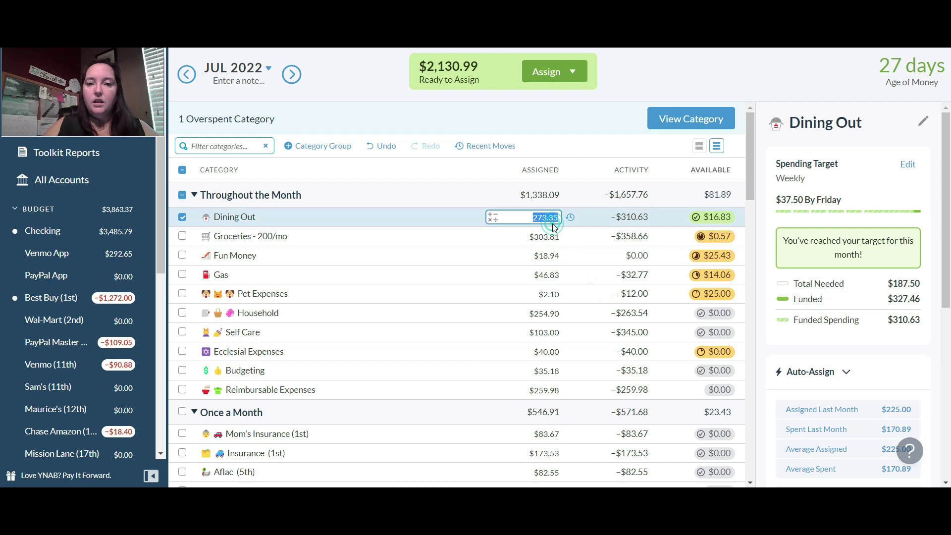
type("+75")
key("Return")
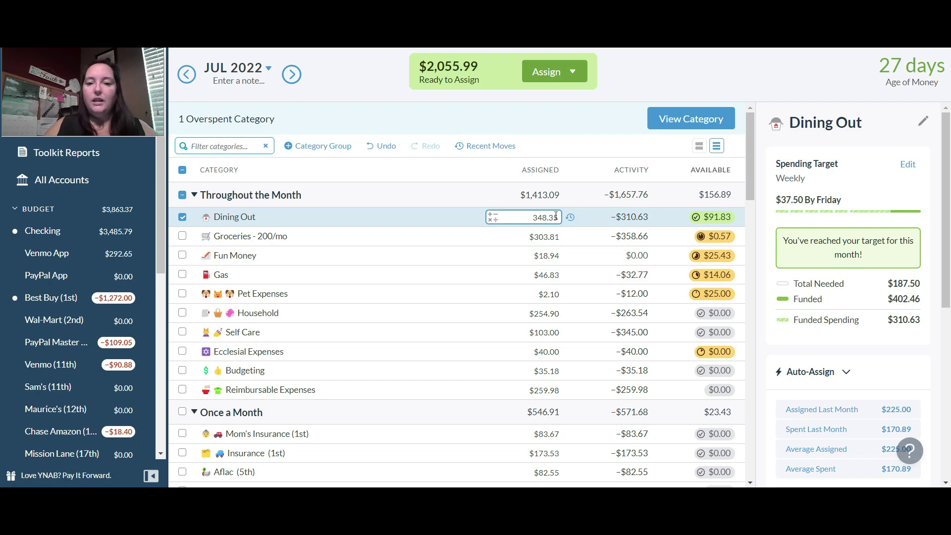
left_click(312, 94)
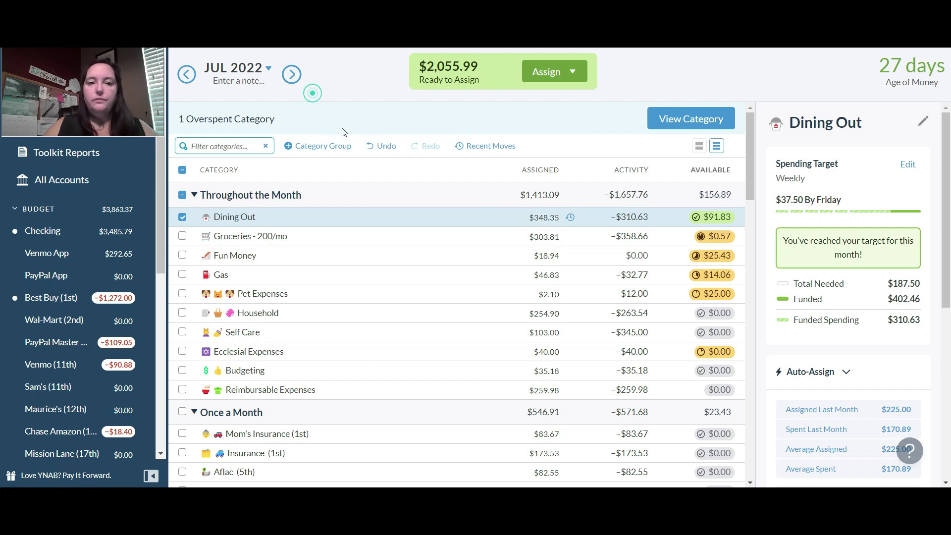
left_click(380, 145)
- Increase the Dining Out category's July assigned amount by $75 and deselect the category
left_click(548, 216)
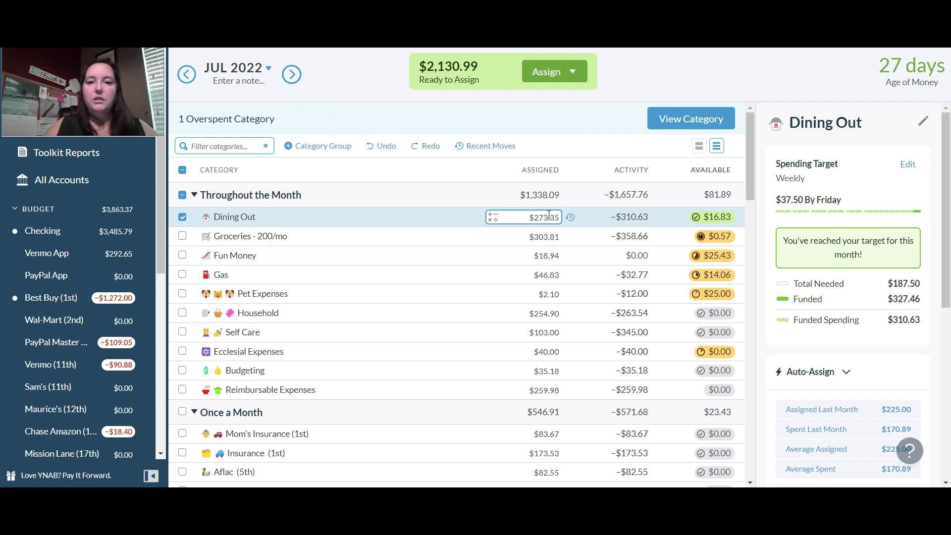
left_click(549, 214)
type("+75")
key("Return")
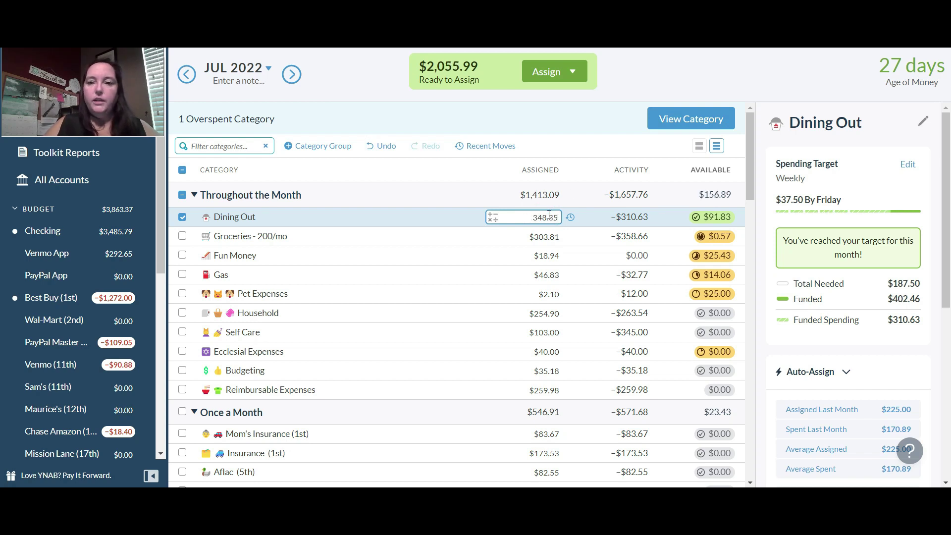
left_click(603, 109)
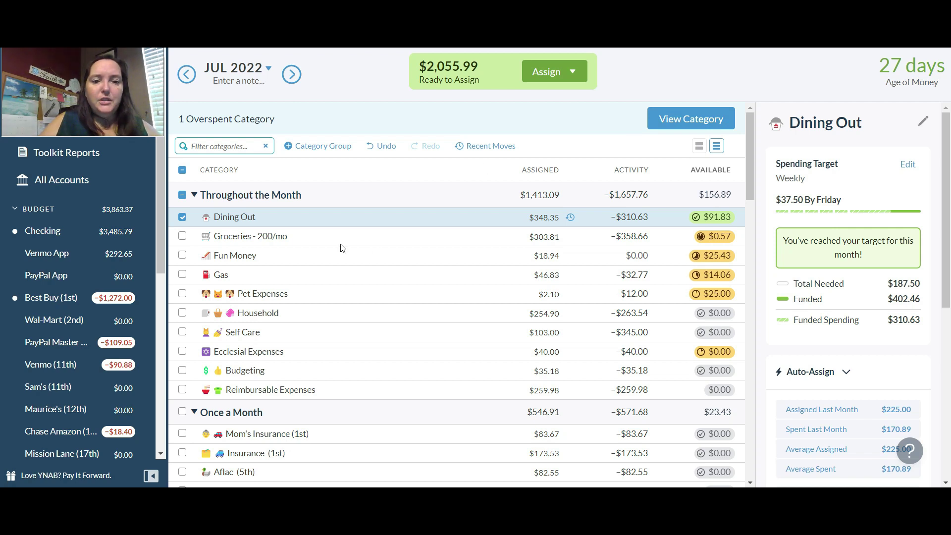
left_click(183, 218)
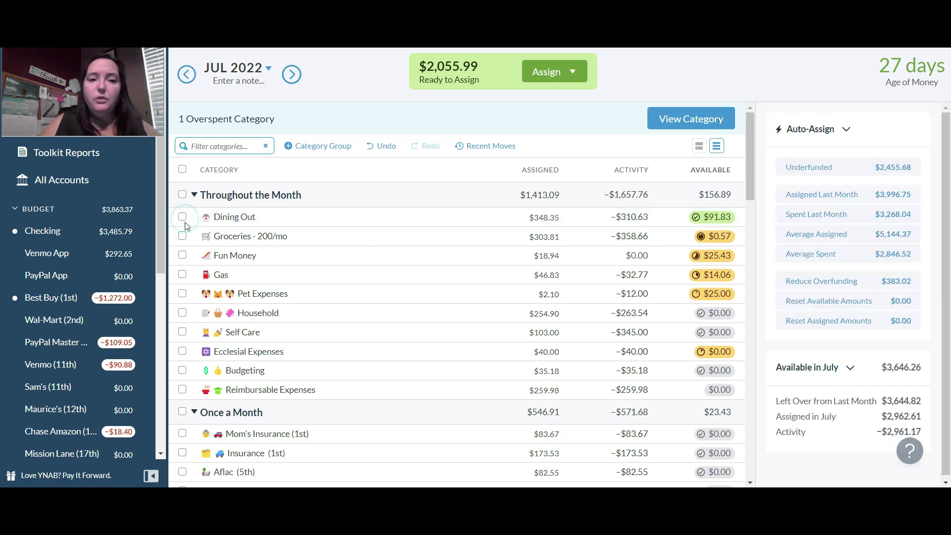
- Increase the Groceries category's July assigned amount by $50 and deselect the category
left_click(182, 236)
left_click(530, 236)
type("+50")
key("Return")
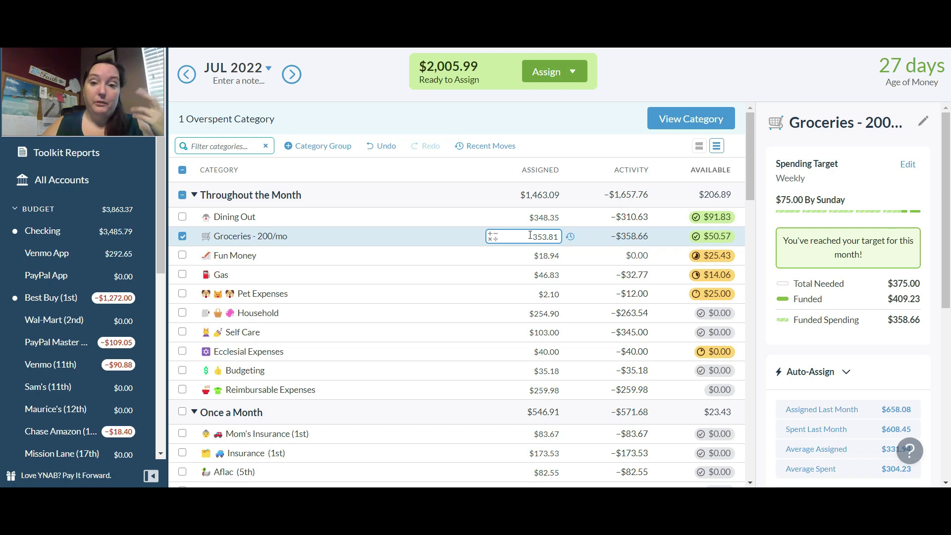
left_click(184, 237)
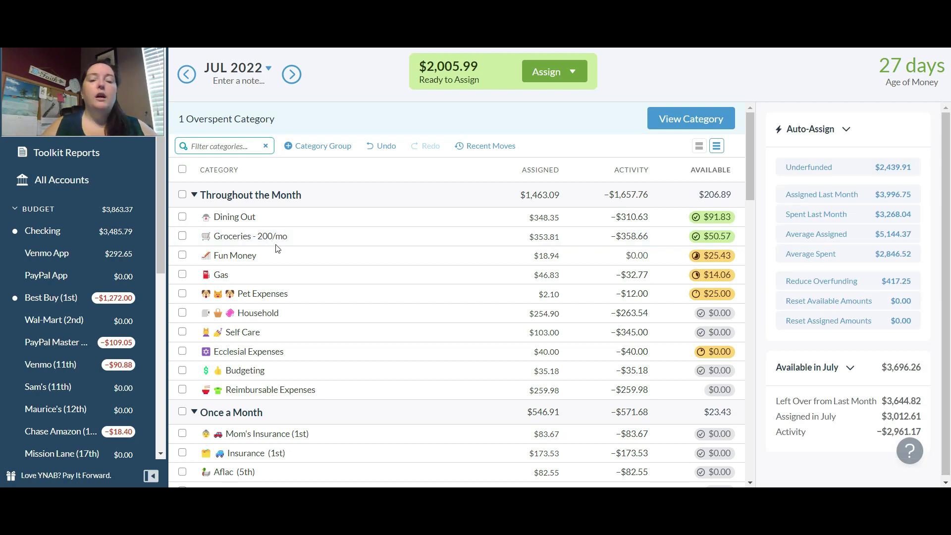
- Increase the Fun Money category's July assigned amount by $10
left_click(384, 264)
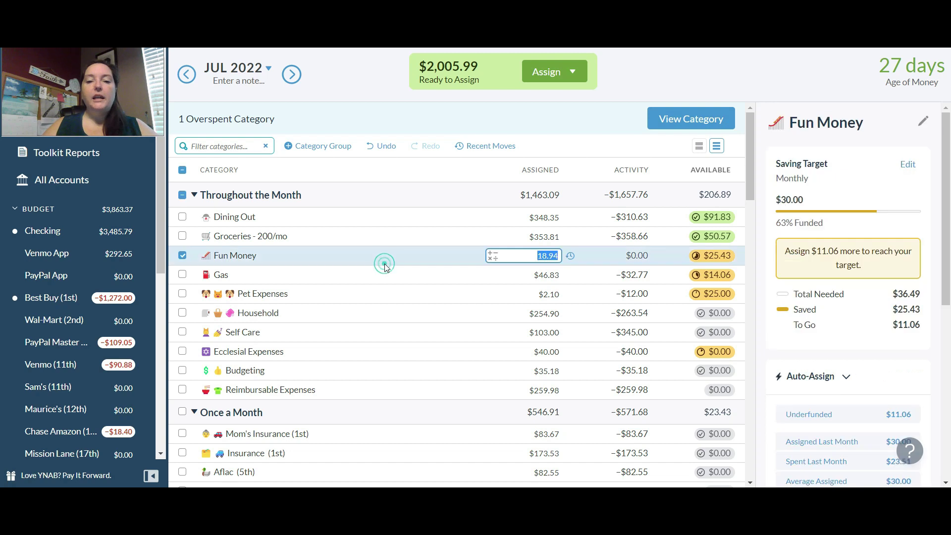
key("Right")
type("+10")
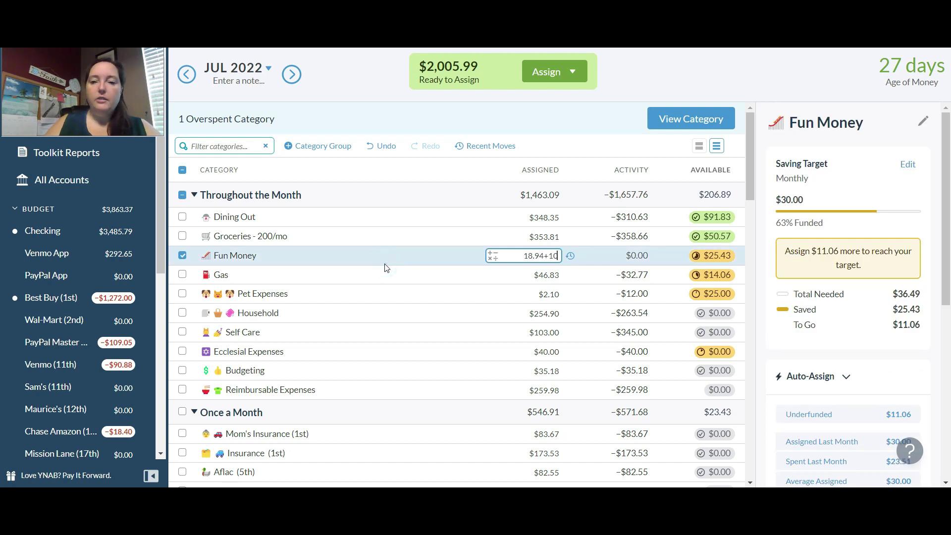
key("Return")
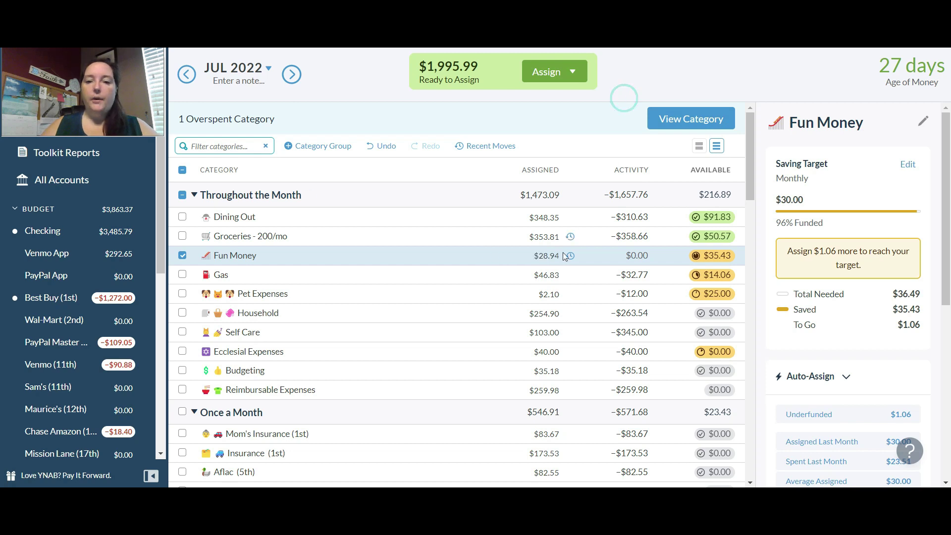
- Increase the Gas category's July assigned amount by $60 and deselect the category
left_click(541, 276)
type("+60")
key("Return")
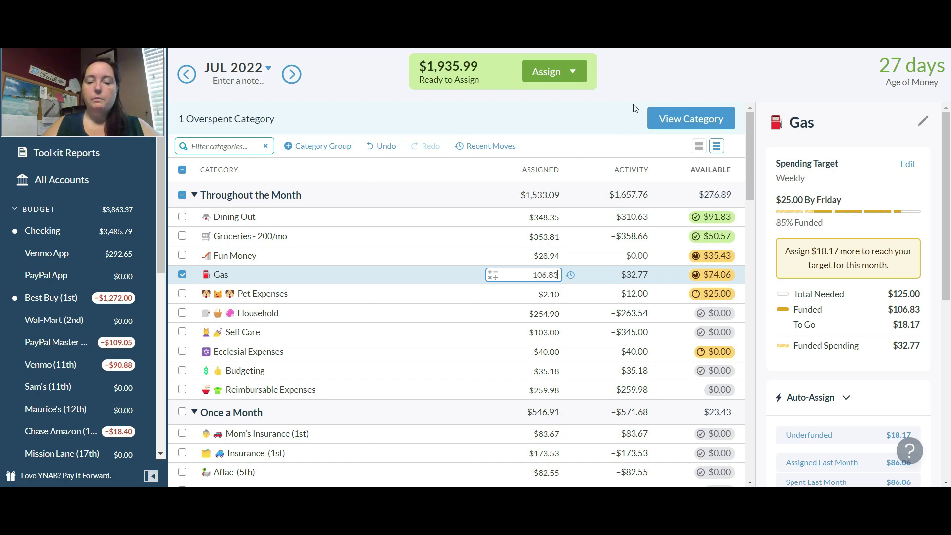
left_click(633, 107)
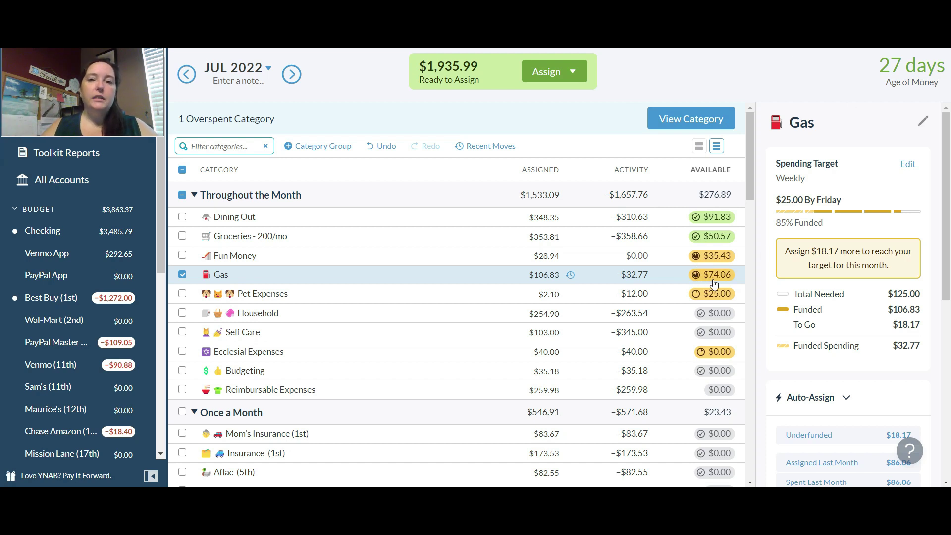
mouse_move(717, 283)
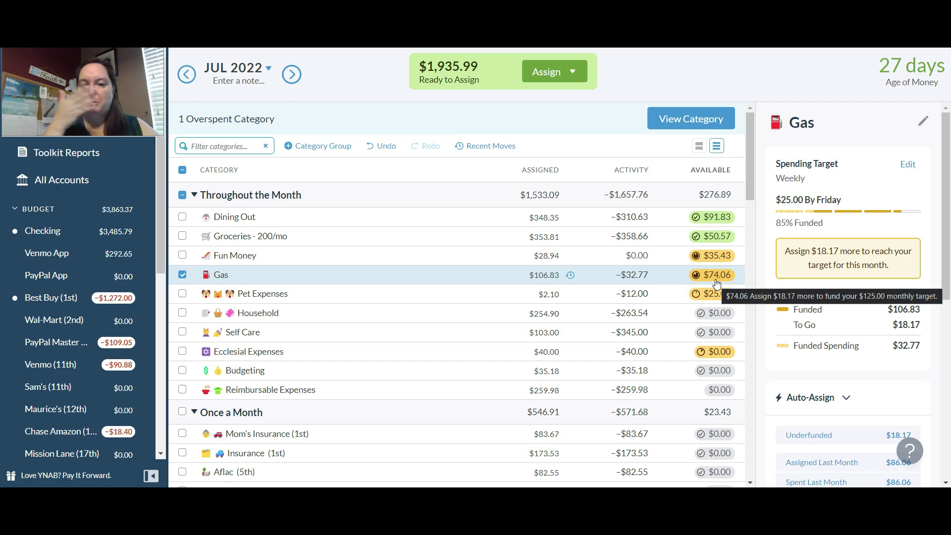
left_click(183, 276)
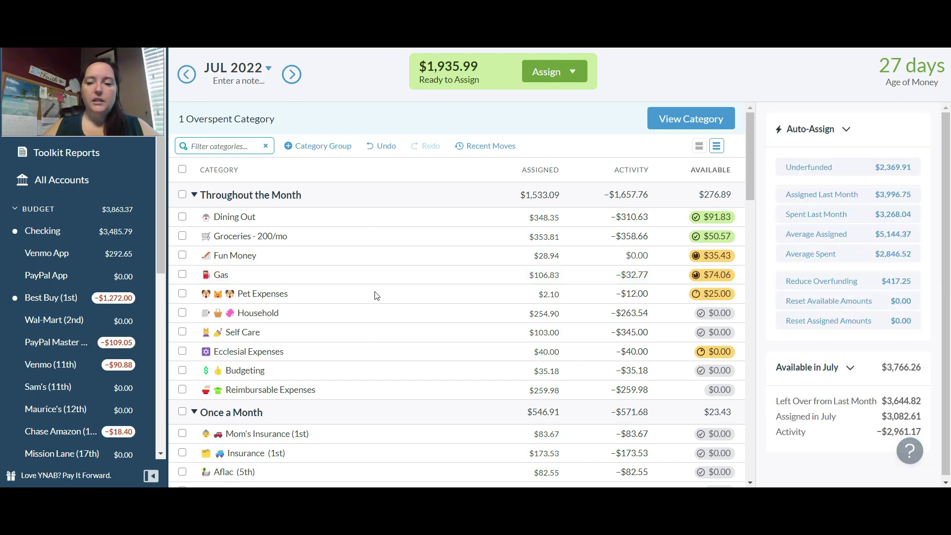
- Increase the Pet Expenses category's July assigned amount by $25 and deselect the category
left_click(396, 297)
type("+25")
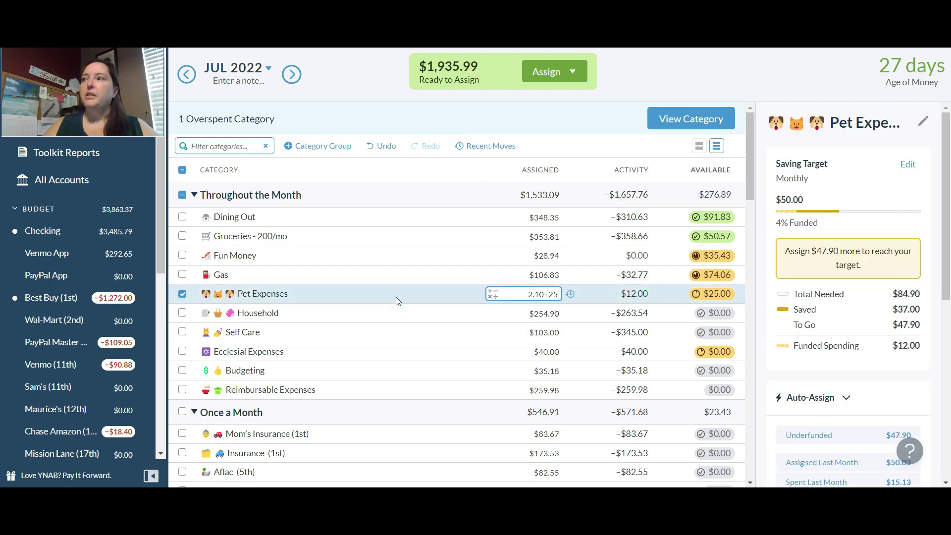
key("Return")
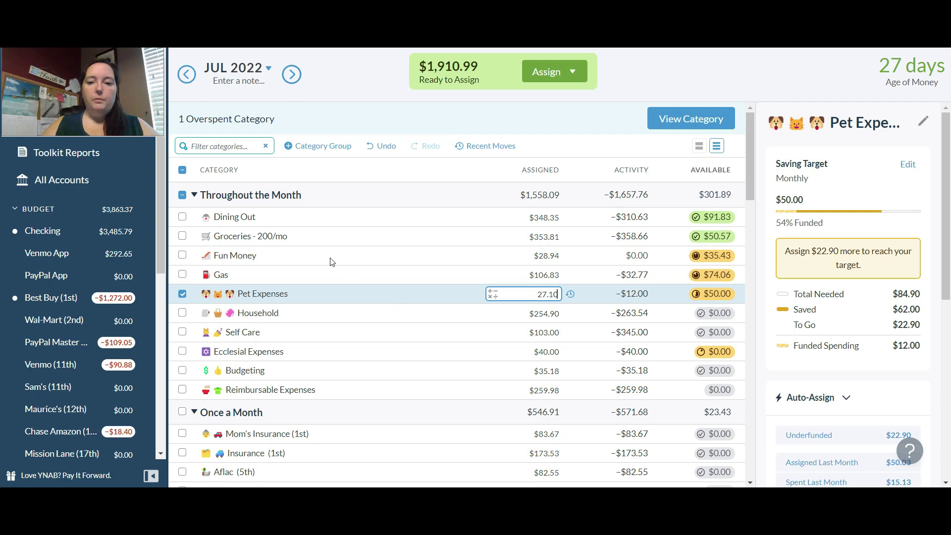
left_click(183, 293)
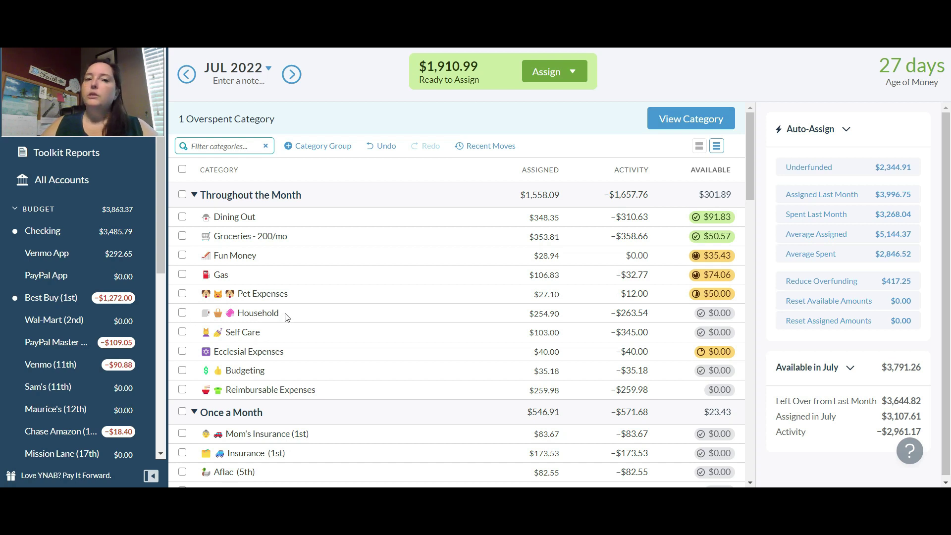
- Increase the Household category's July assigned amount by $30 and deselect the category
left_click(554, 314)
key("Right")
type("+30")
key("Return")
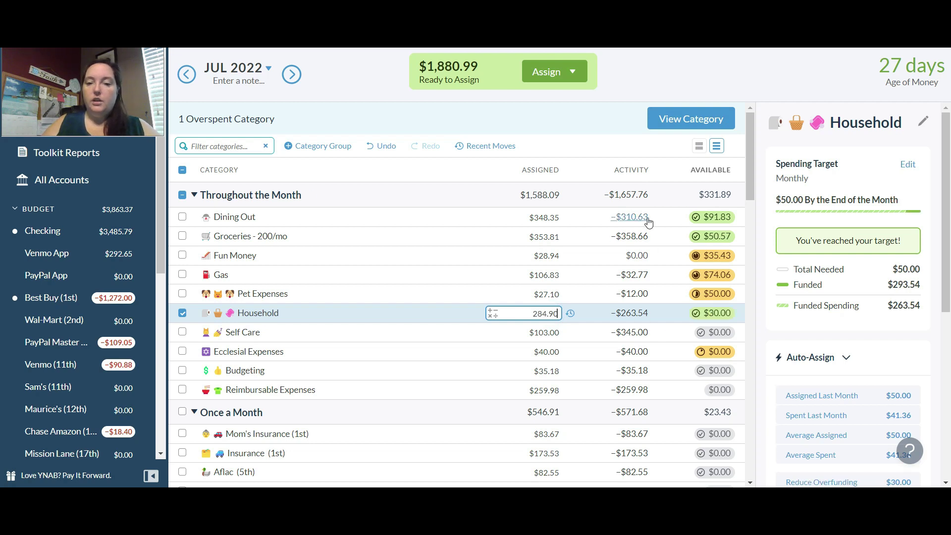
left_click(659, 90)
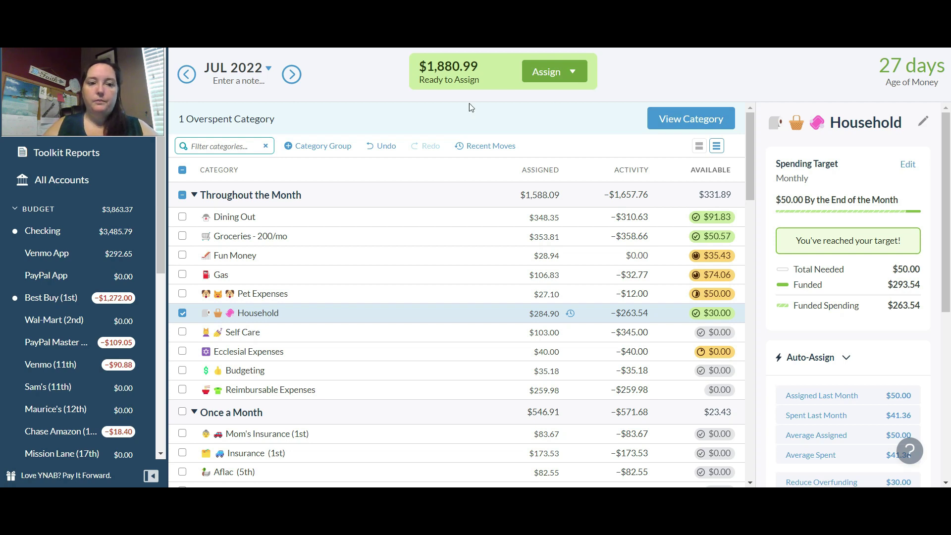
left_click(182, 313)
- Set the Ecclesial Expenses category's July assigned amount to $150 and deselect the category
left_click(183, 333)
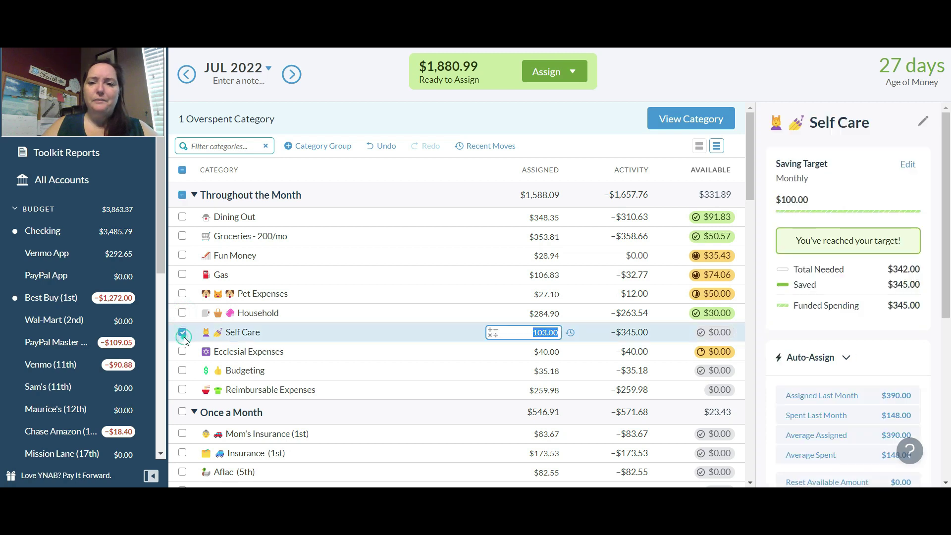
left_click(183, 332)
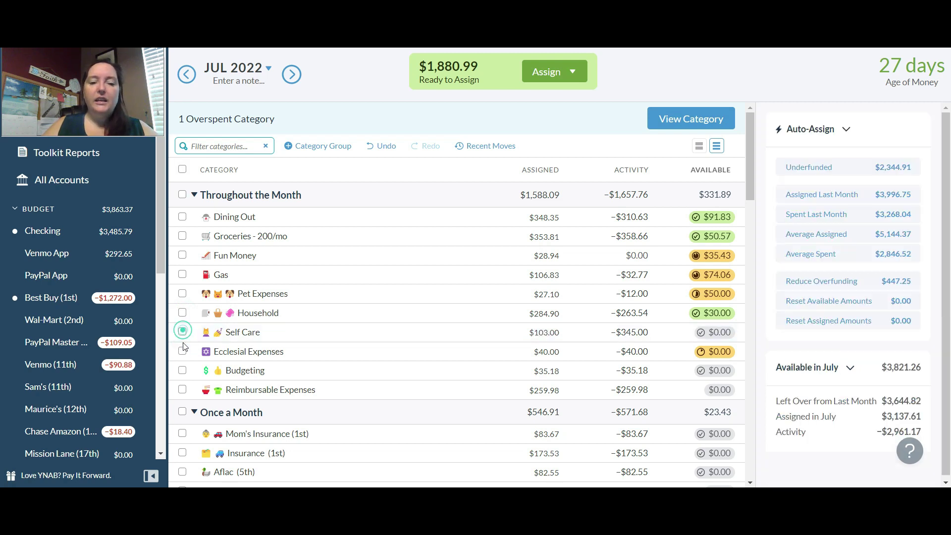
left_click(183, 351)
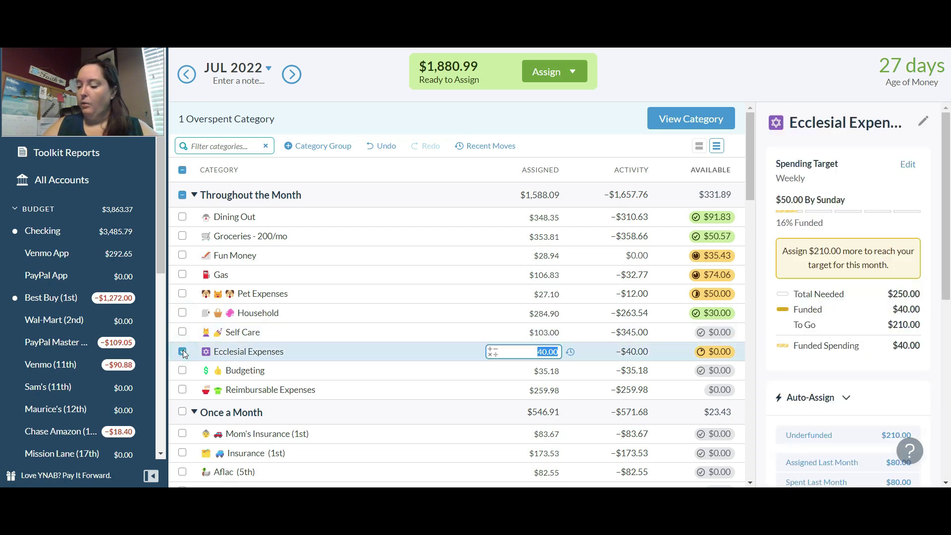
type("150")
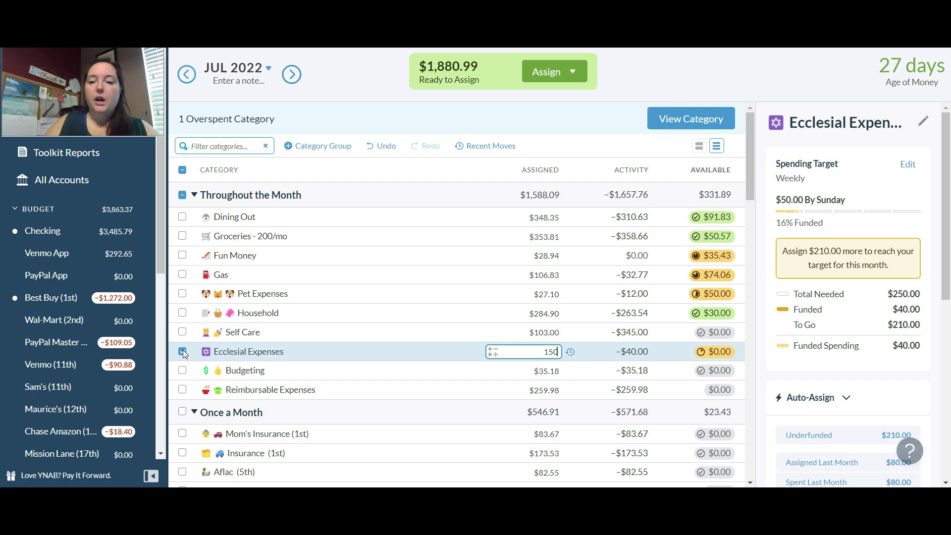
key("Return")
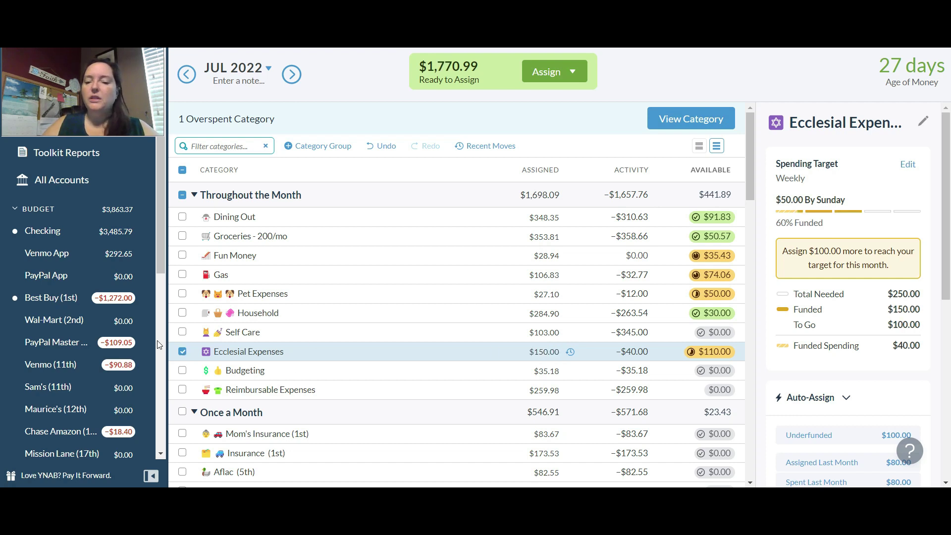
left_click(184, 351)
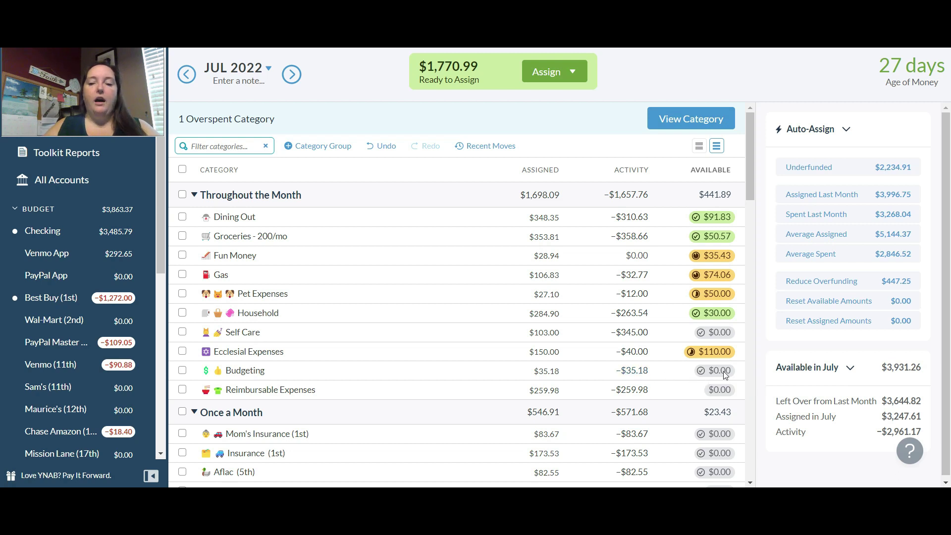
mouse_move(718, 375)
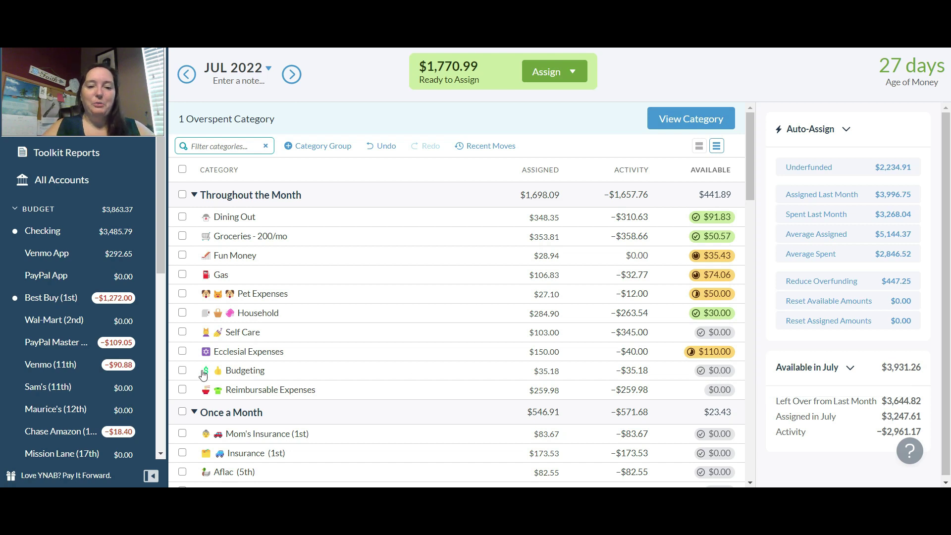
left_click(182, 370)
left_click(183, 370)
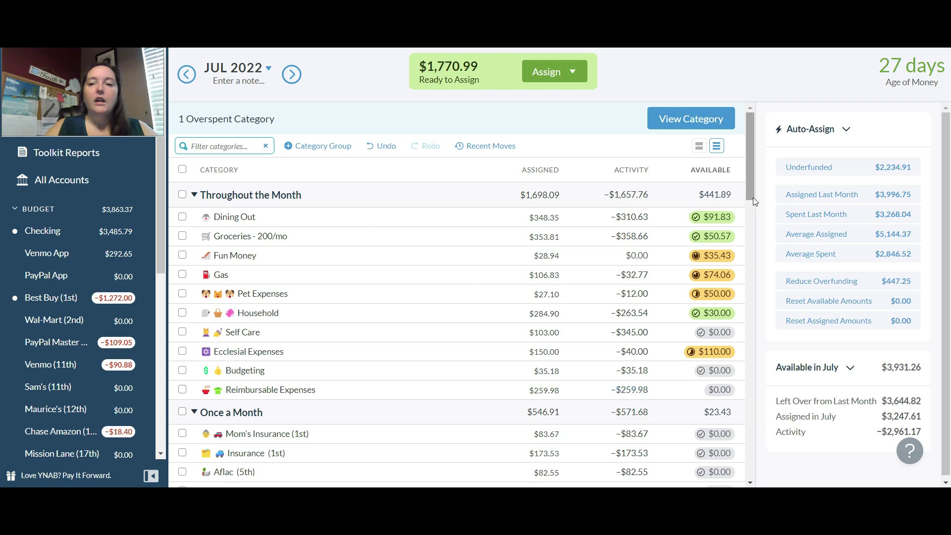
- Auto-assign the underfunded $53.87 to the Internet (23rd) category for July and deselect the category
left_click_drag(750, 193, 762, 260)
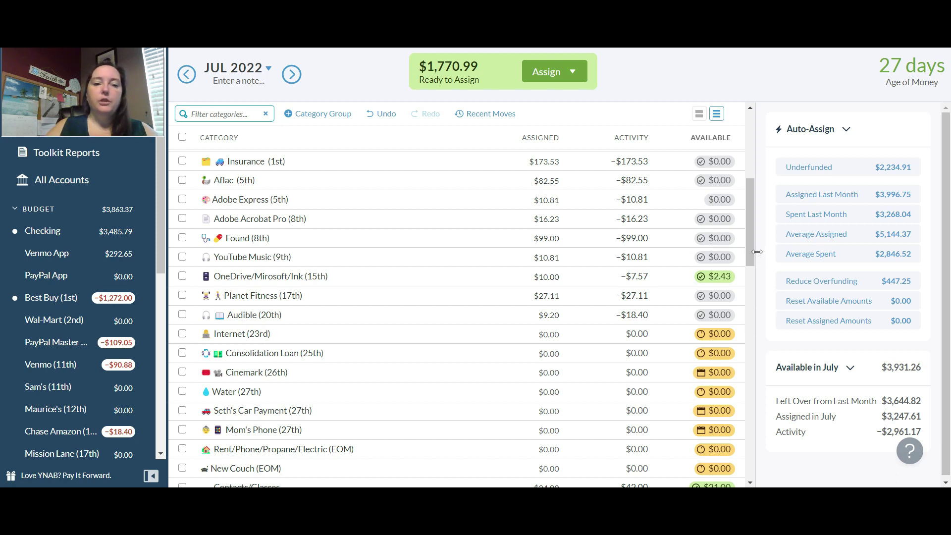
left_click_drag(754, 245, 753, 271)
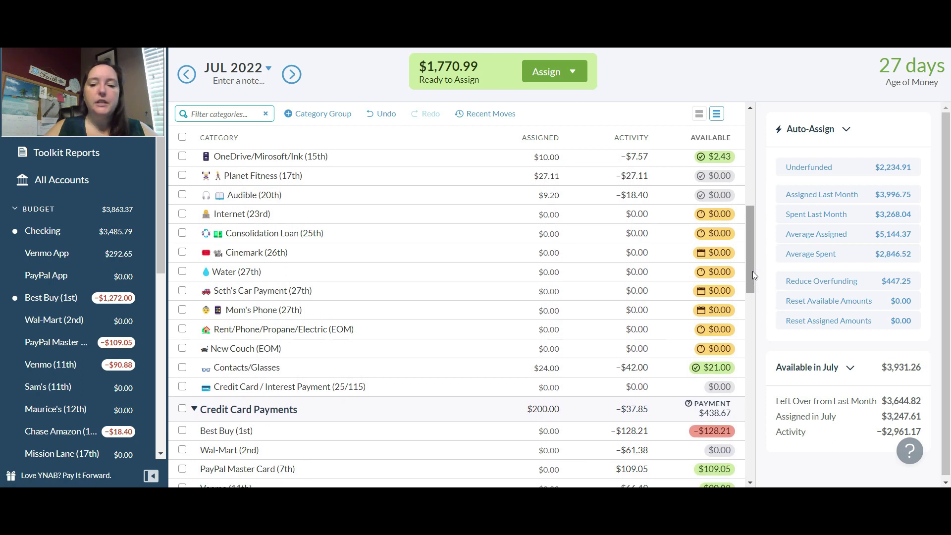
left_click(540, 195)
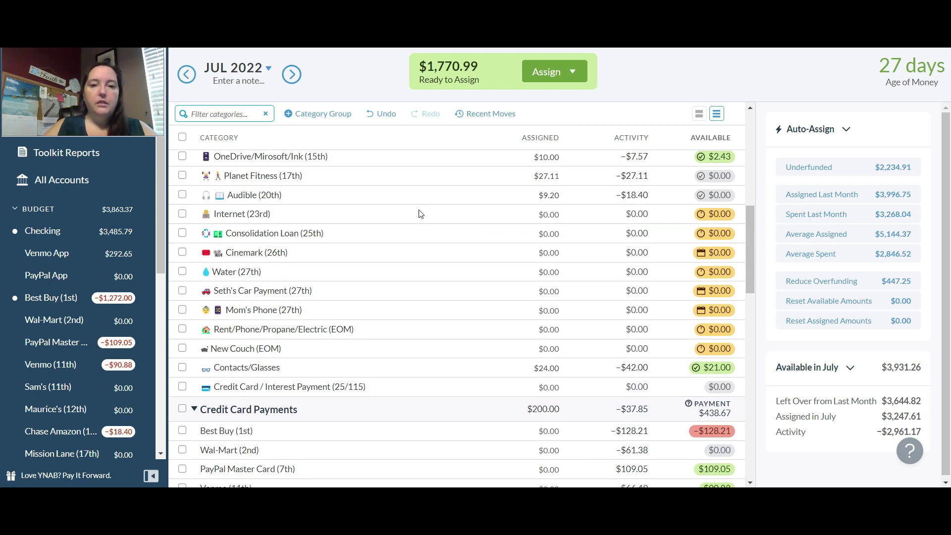
left_click(418, 211)
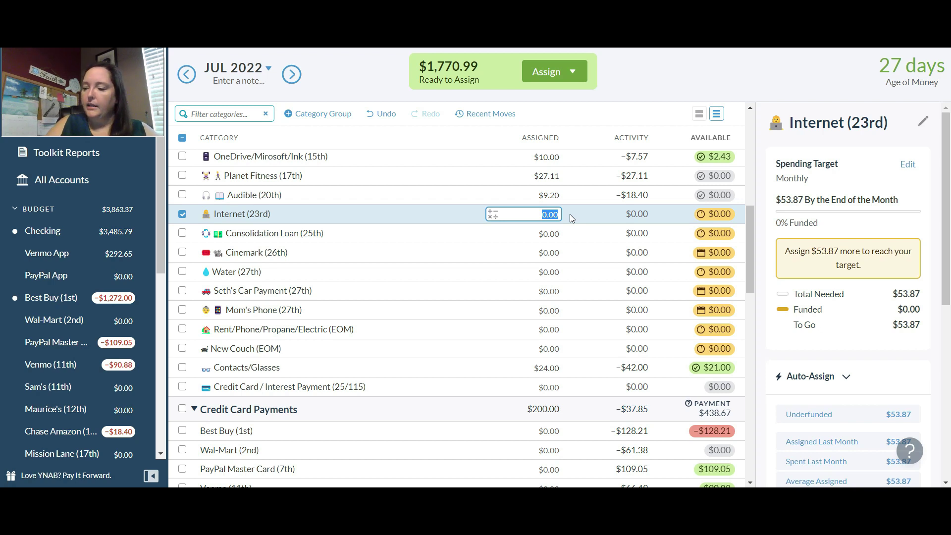
left_click(839, 414)
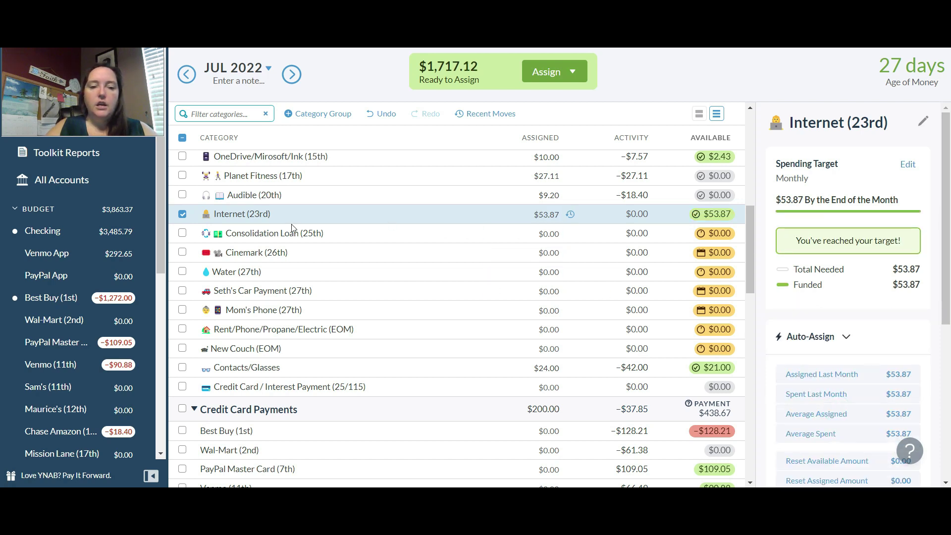
left_click(183, 214)
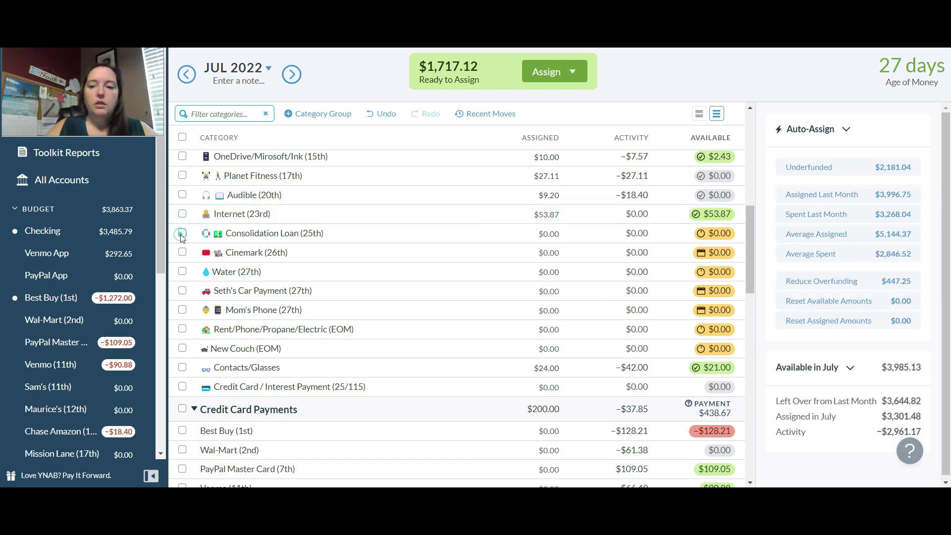
- Set the Consolidation Loan (25th) category's July assigned amount to $167.00 and deselect the category
left_click(190, 233)
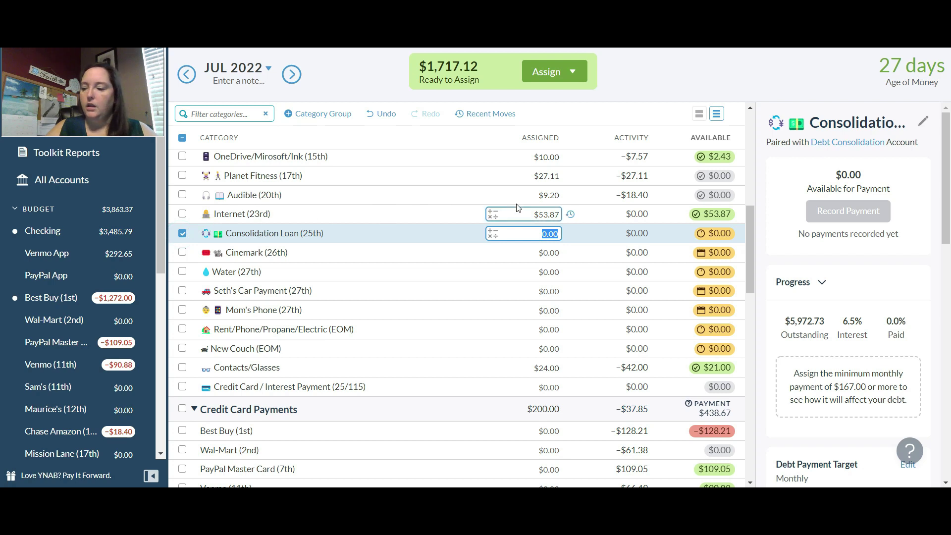
type("167")
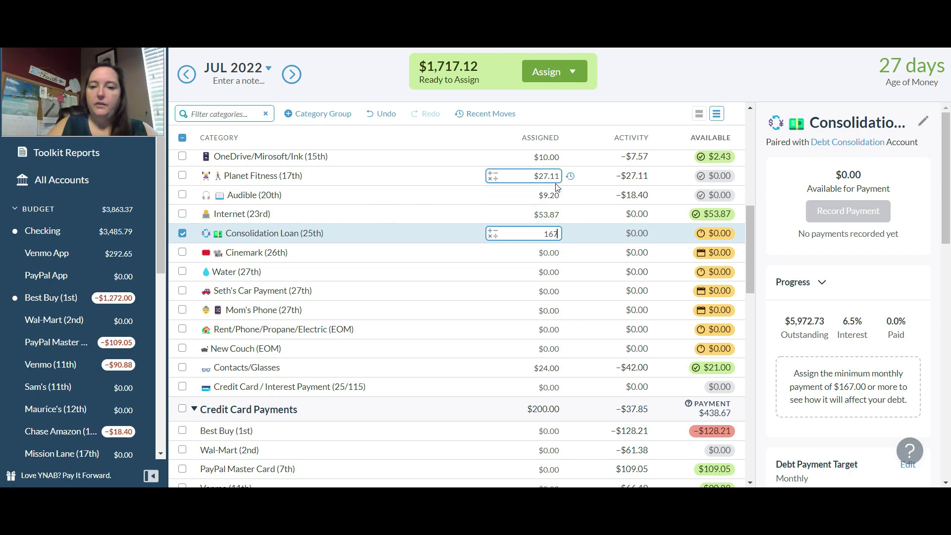
type(".00")
key("Return")
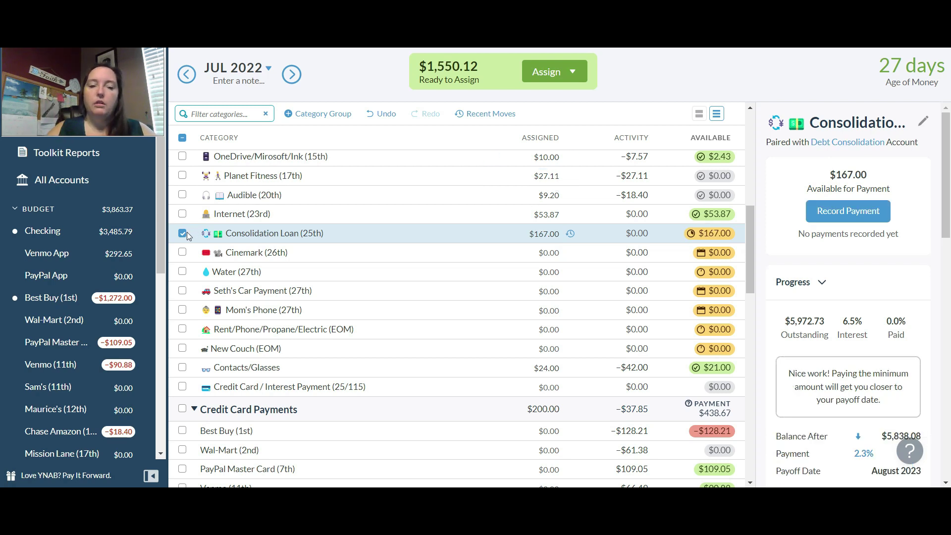
left_click(187, 232)
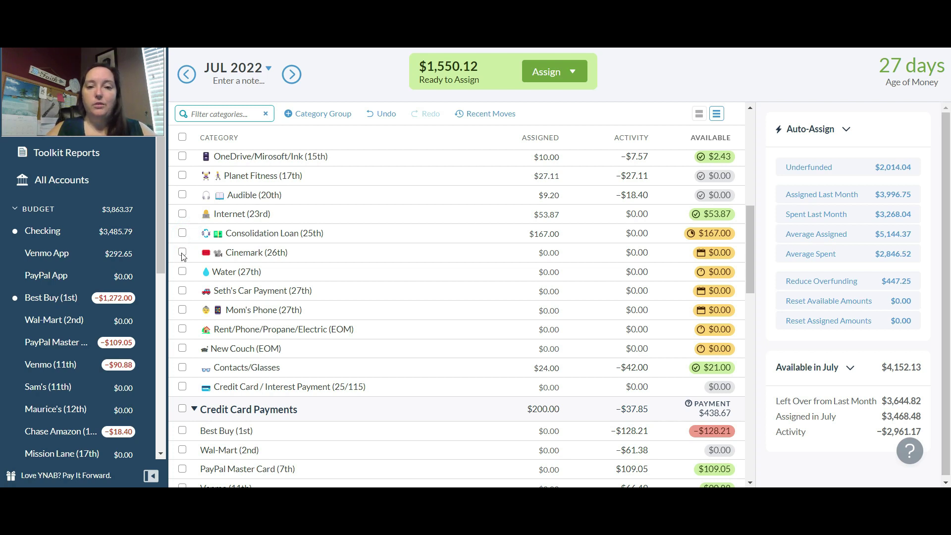
- Auto-assign the underfunded $10.81 to the Cinemark (26th) category for July and deselect the category
left_click(182, 252)
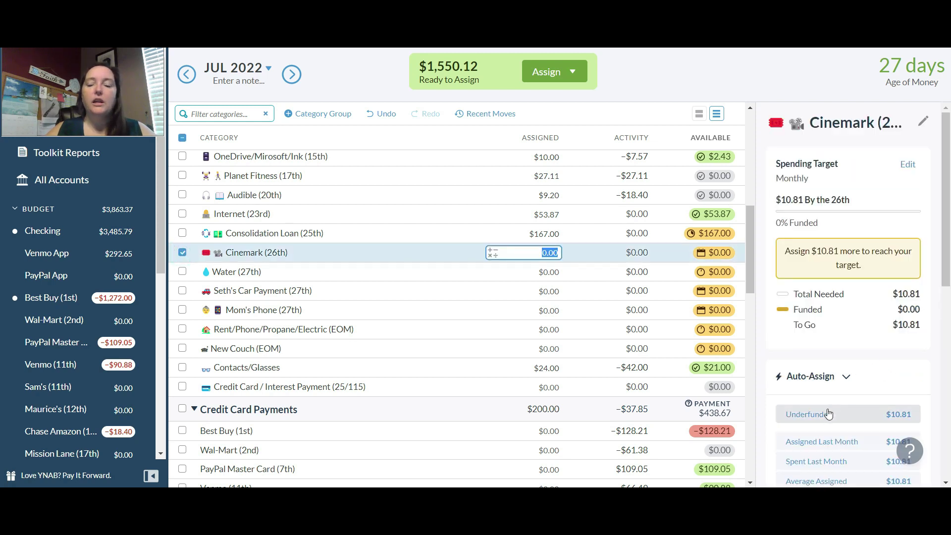
left_click(828, 414)
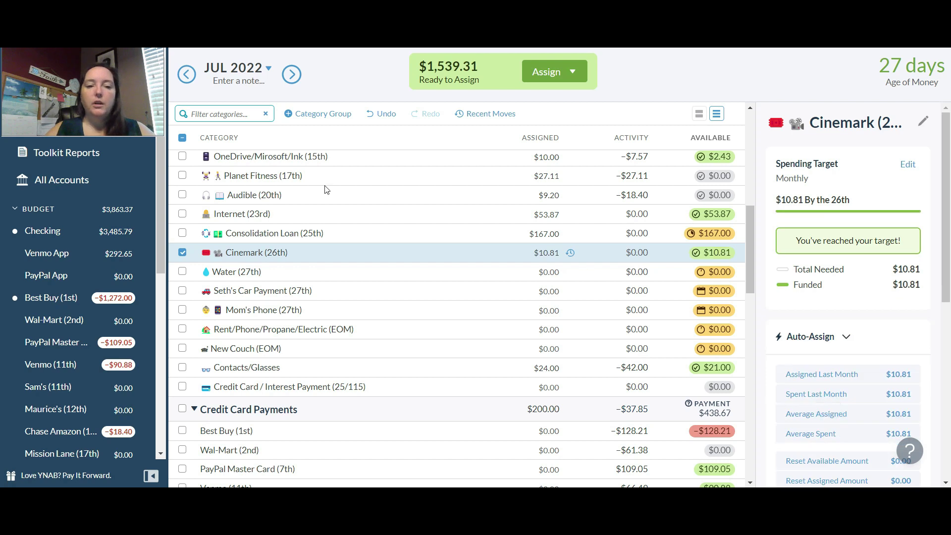
left_click(183, 253)
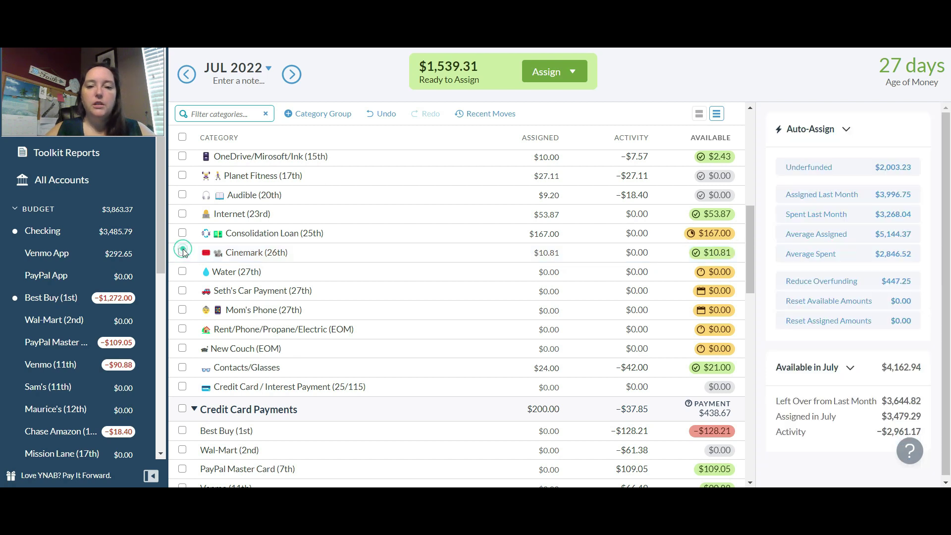
- Auto-assign the underfunded $120.00 to the Water (27th) category for July and deselect the category
left_click(190, 273)
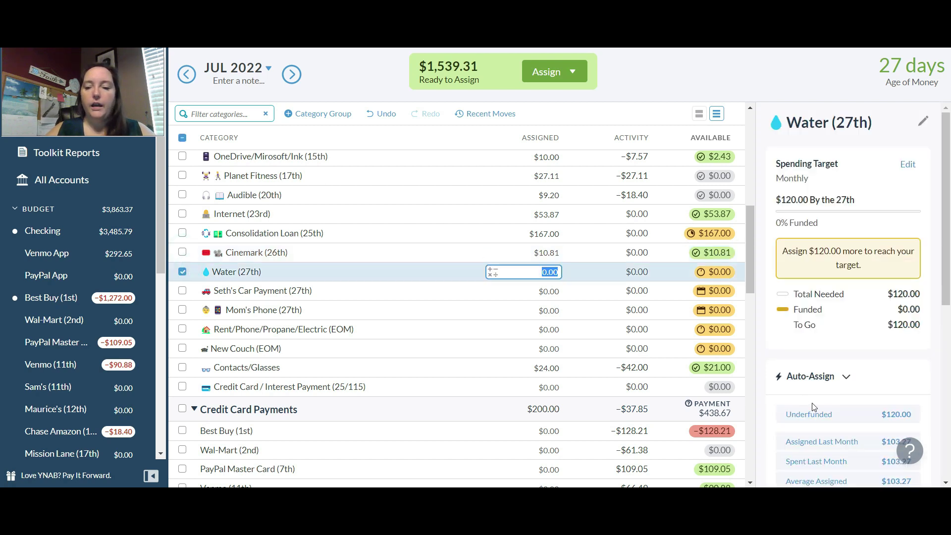
left_click(810, 420)
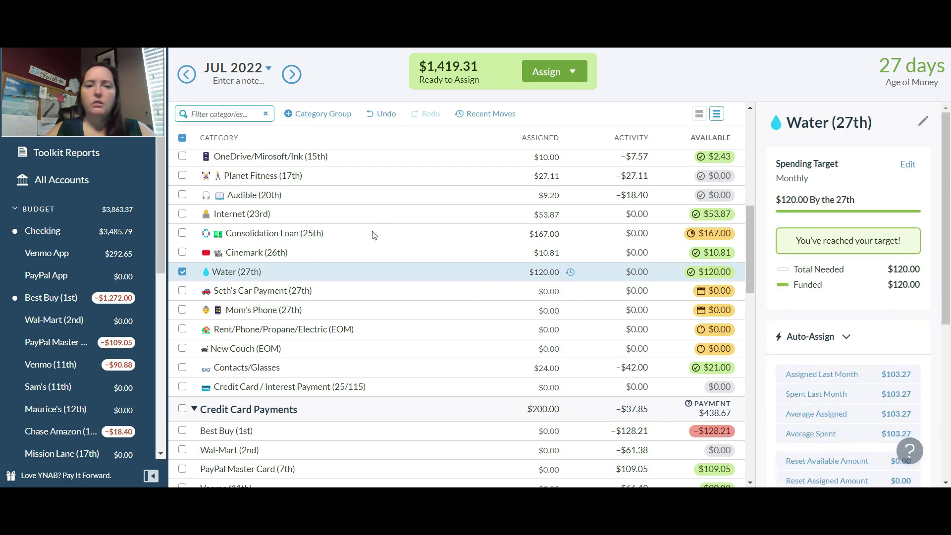
left_click(181, 272)
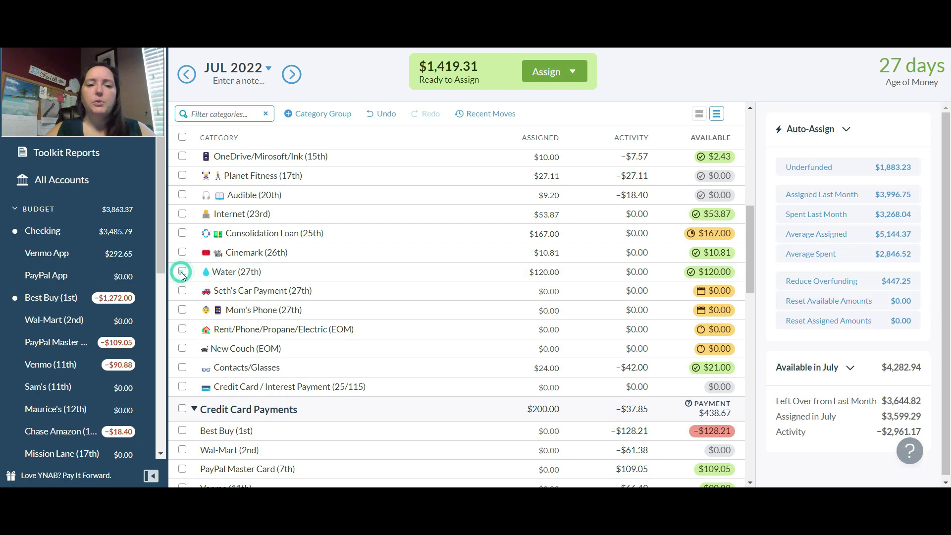
- Set the July assigned amount of the car payment category due on the 27th to its $325.27 target and deselect the category
left_click(182, 291)
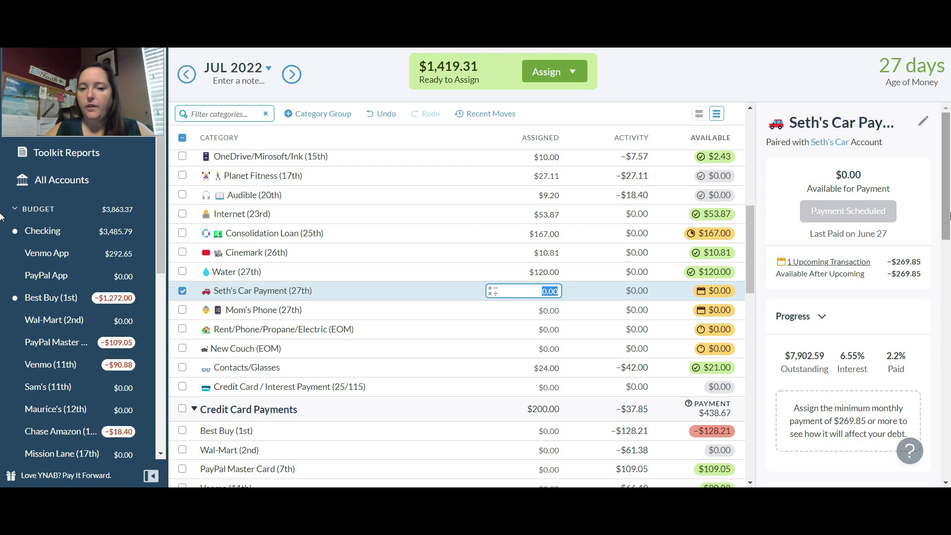
left_click_drag(949, 223, 948, 305)
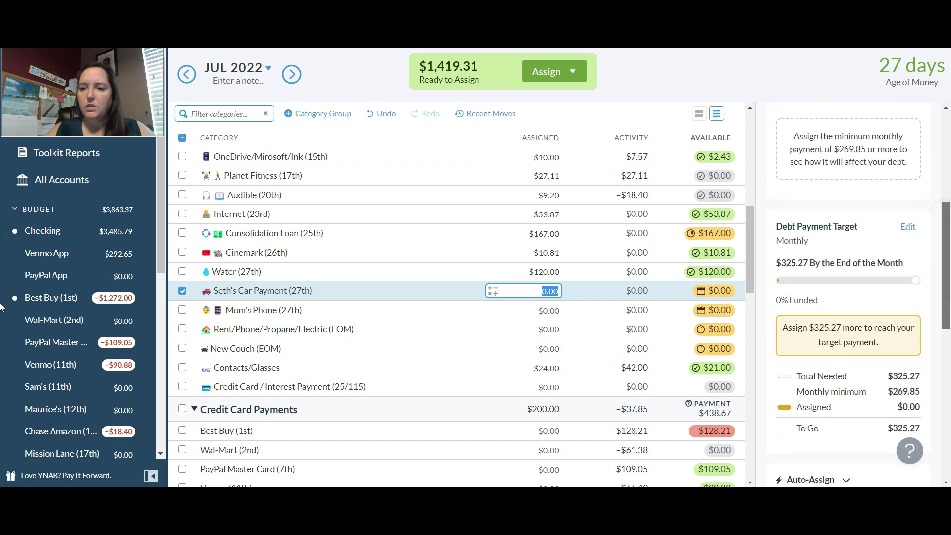
type("325.27")
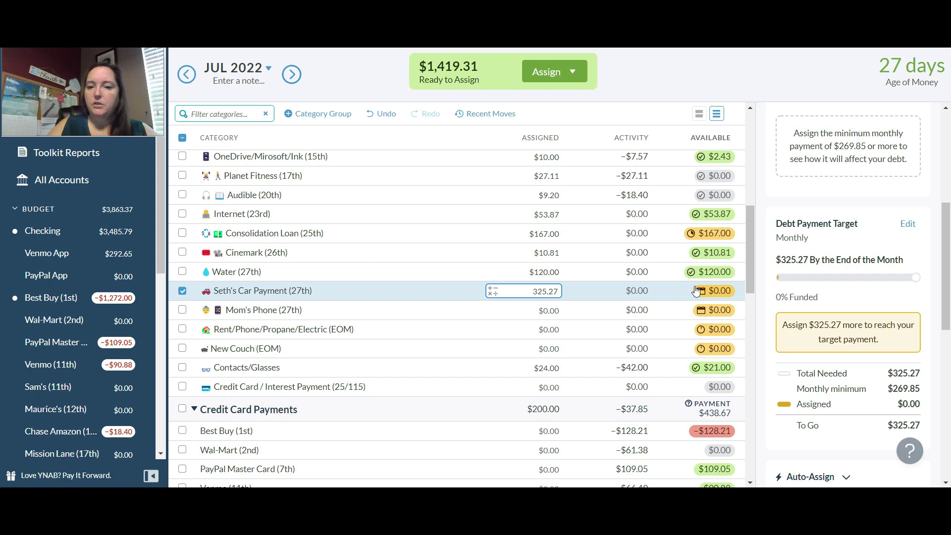
key("Return")
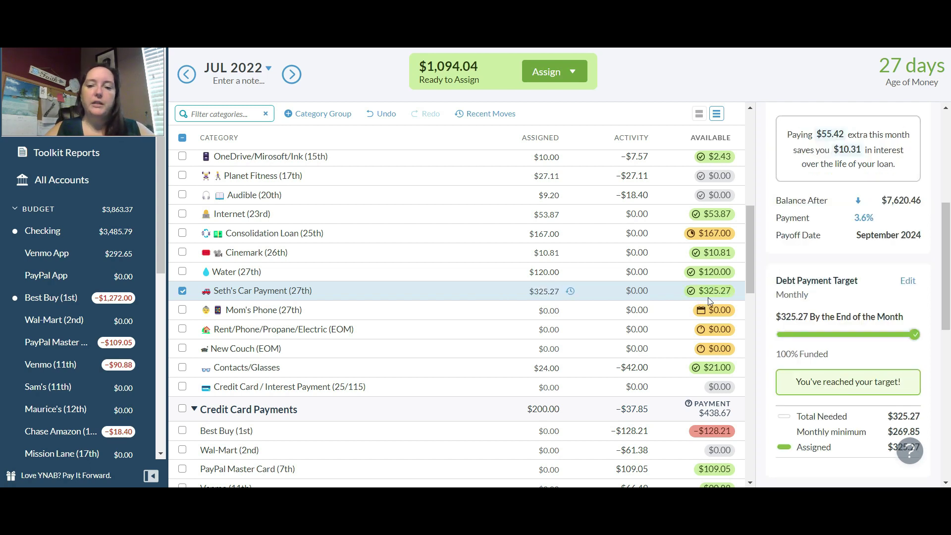
left_click(181, 291)
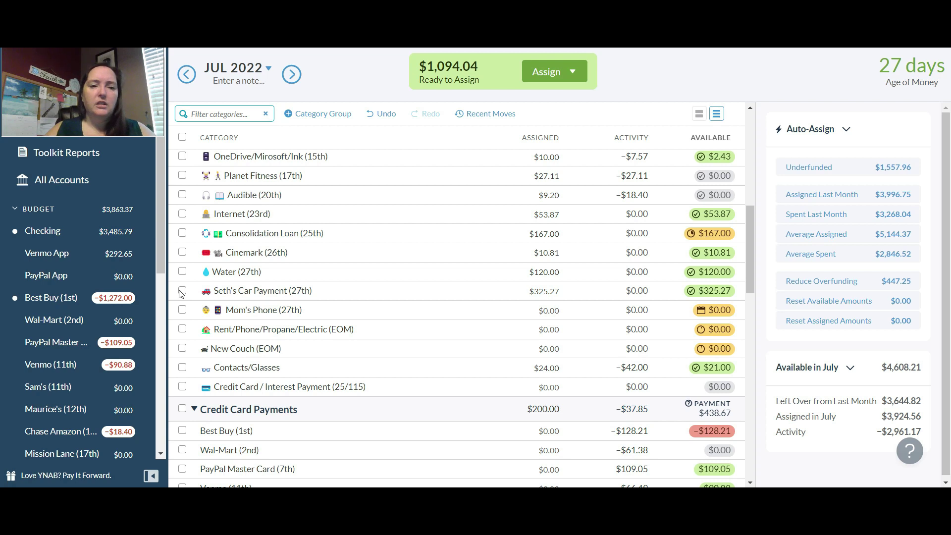
- Auto-assign the underfunded $63.21 to the Mom's Phone (27th) category for July and deselect the category
left_click(182, 309)
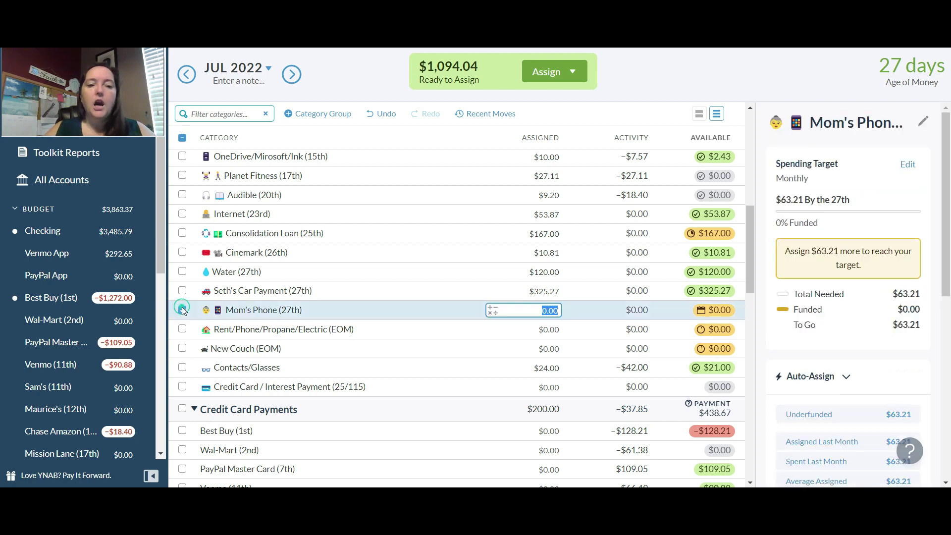
left_click(817, 415)
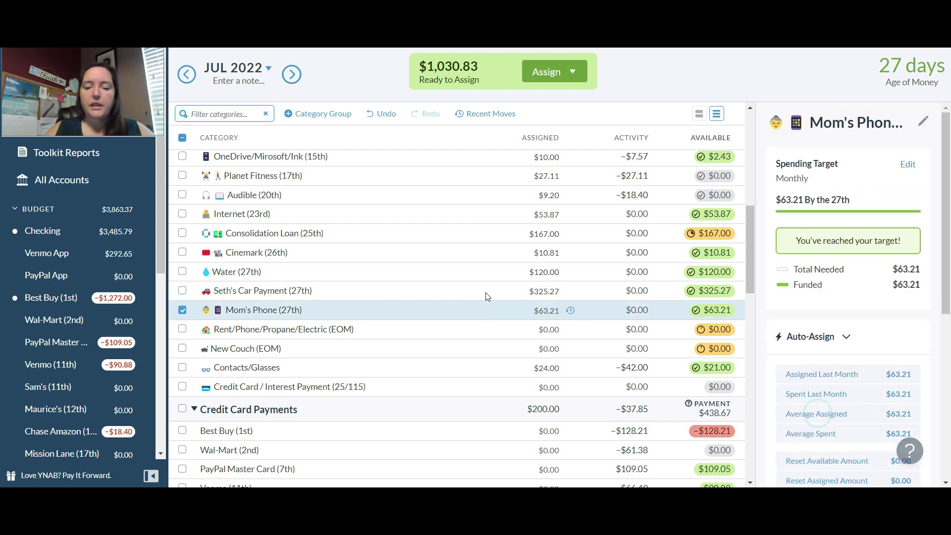
left_click(181, 310)
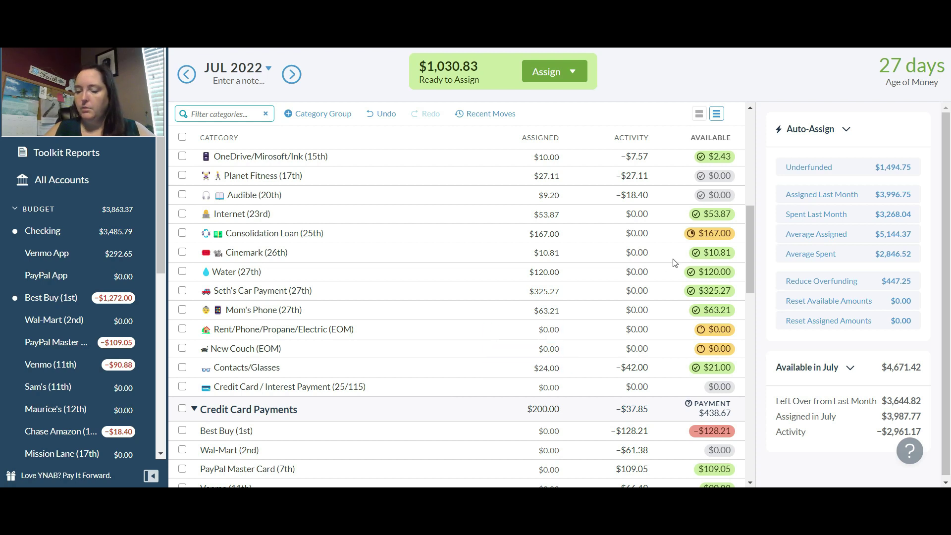
- Cover the overspent Best Buy (1st) credit card payment category by auto-assigning its underfunded $128.21
left_click_drag(754, 228, 754, 284)
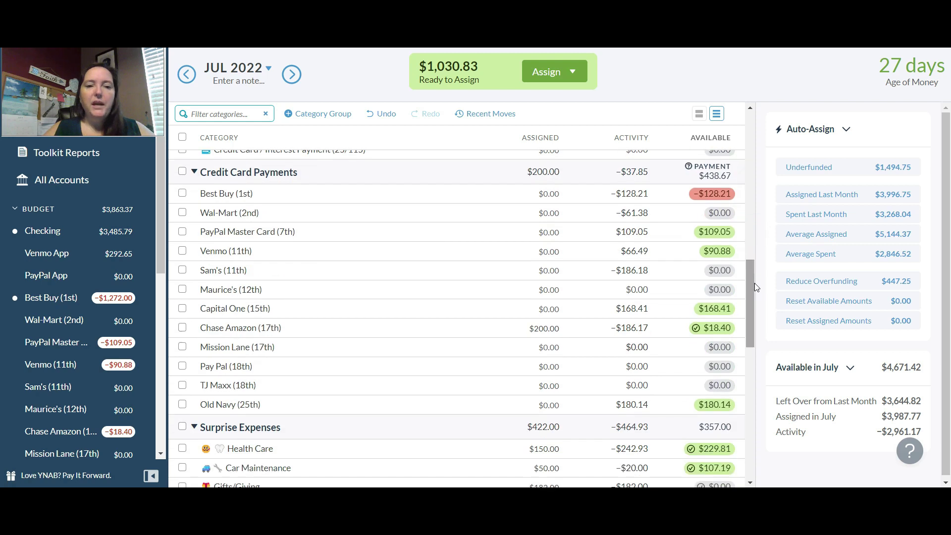
left_click(552, 194)
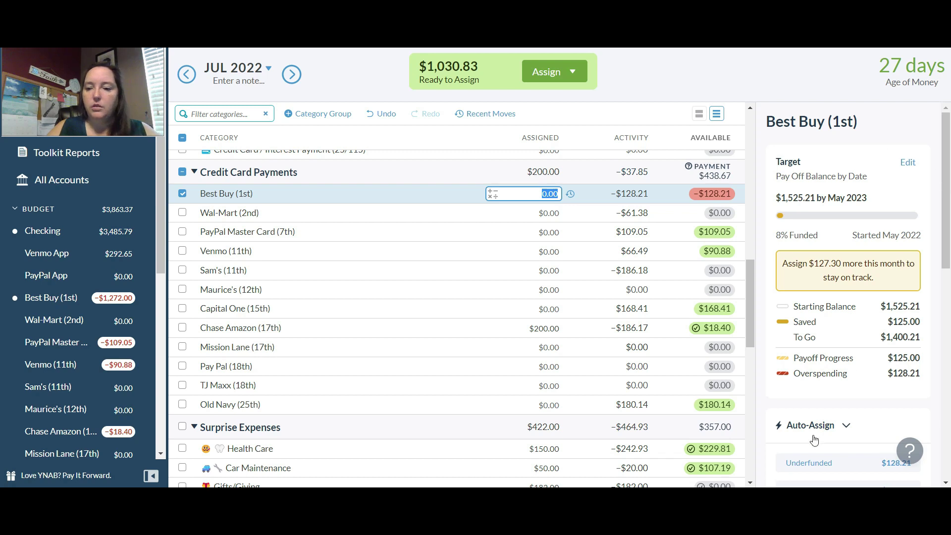
left_click(810, 464)
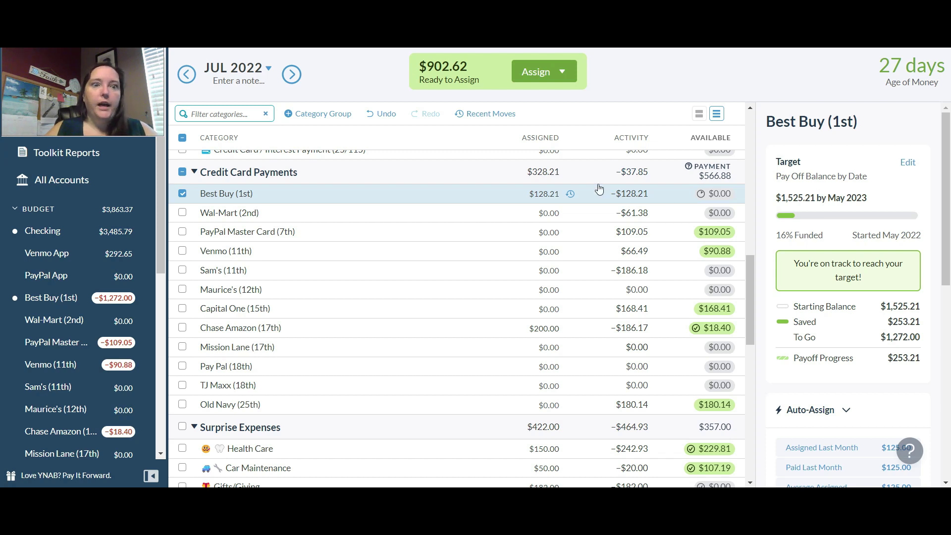
- Deselect the Best Buy (1st) credit card payment category
left_click(183, 195)
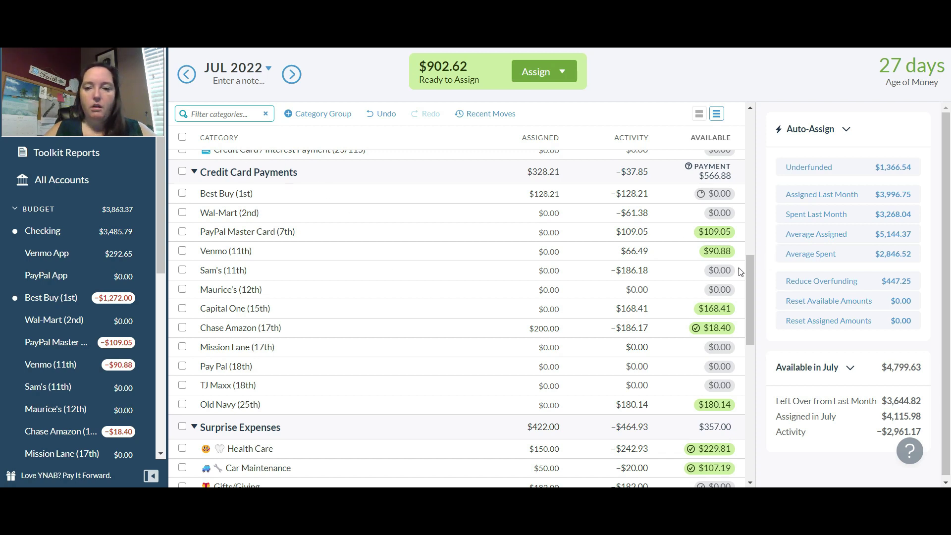
left_click_drag(750, 269, 754, 324)
left_click(538, 246)
key("Tab")
key("Escape")
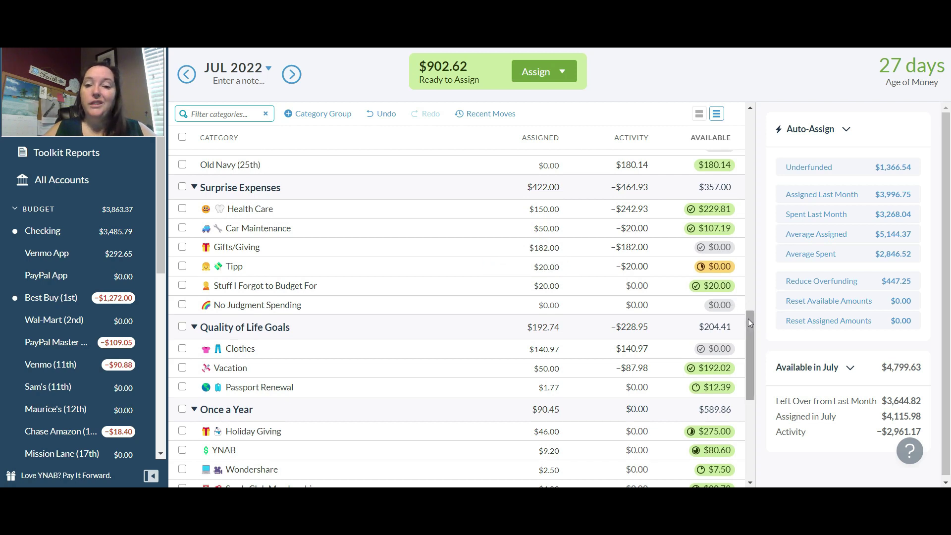
- Add $53 to the July assigned amount of the 52 Week Challenge category under No Touchy! and deselect the category
left_click_drag(749, 325, 752, 348)
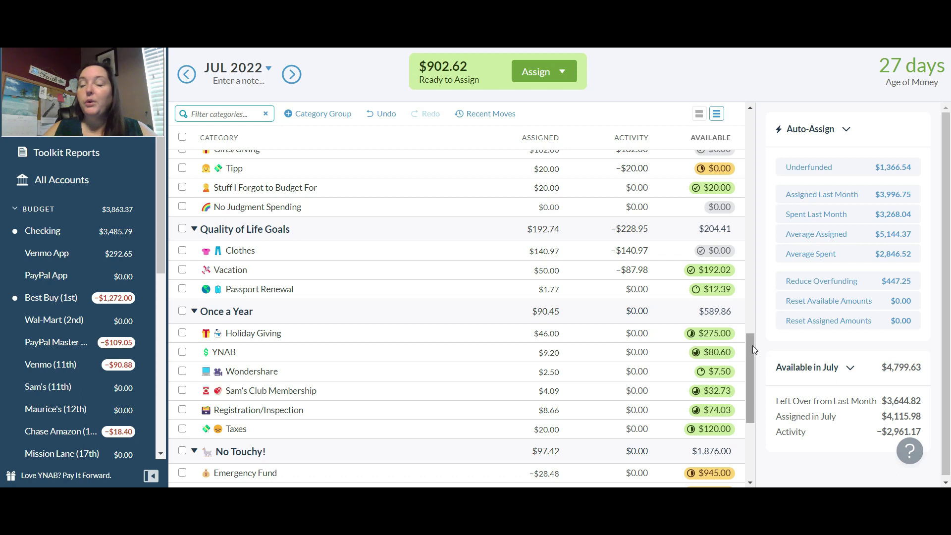
left_click_drag(753, 345, 750, 386)
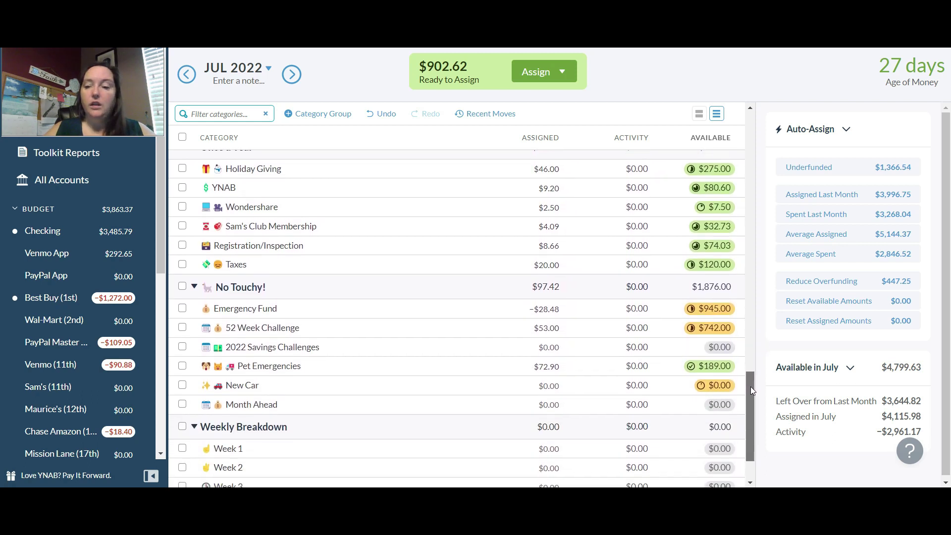
left_click(547, 329)
key("Right")
type("+53")
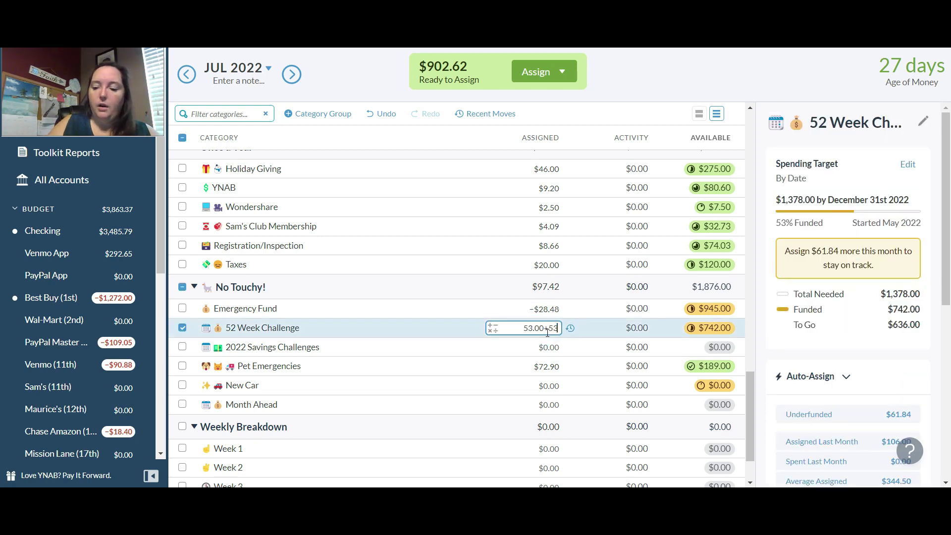
key("Return")
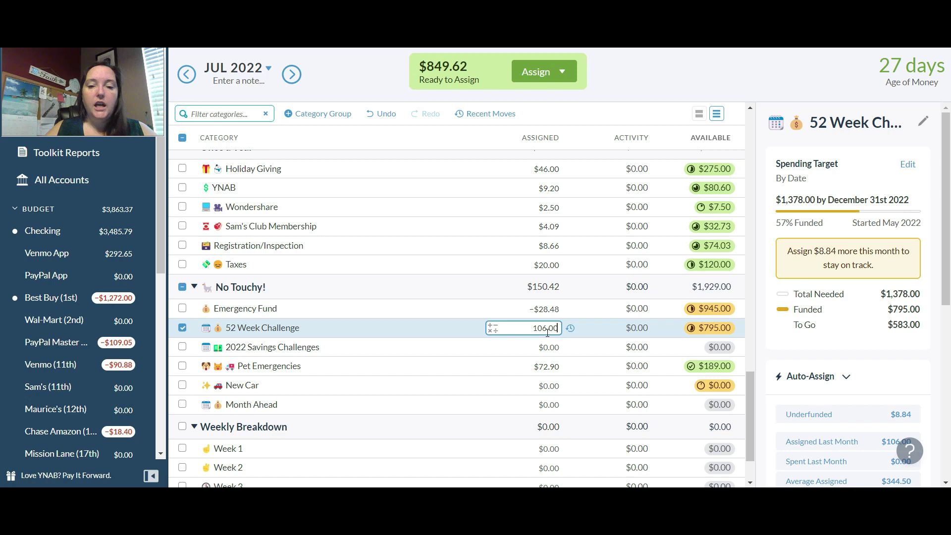
left_click(655, 108)
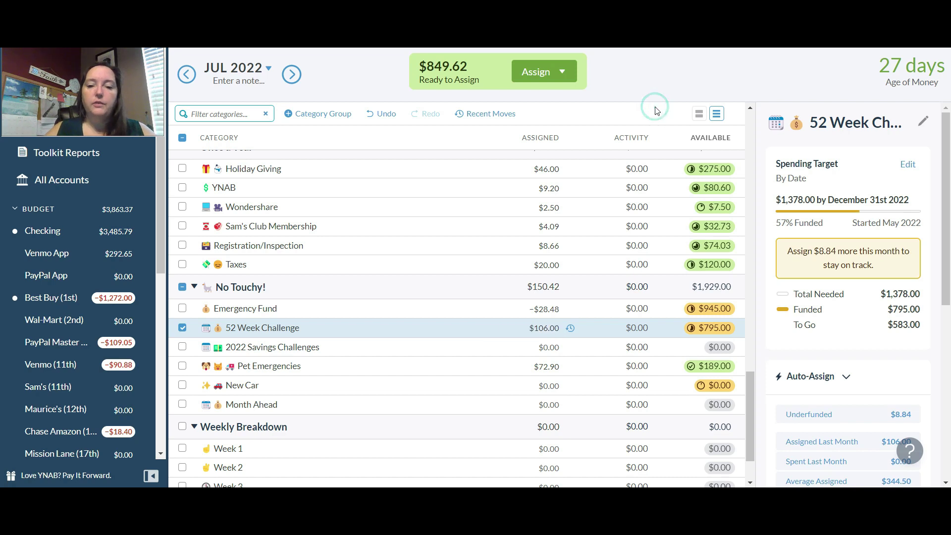
left_click(560, 332)
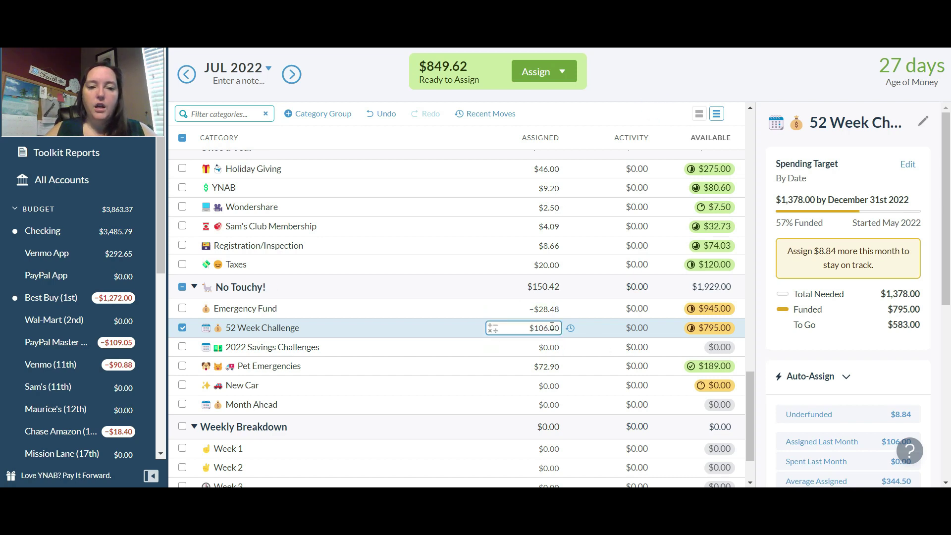
left_click(183, 327)
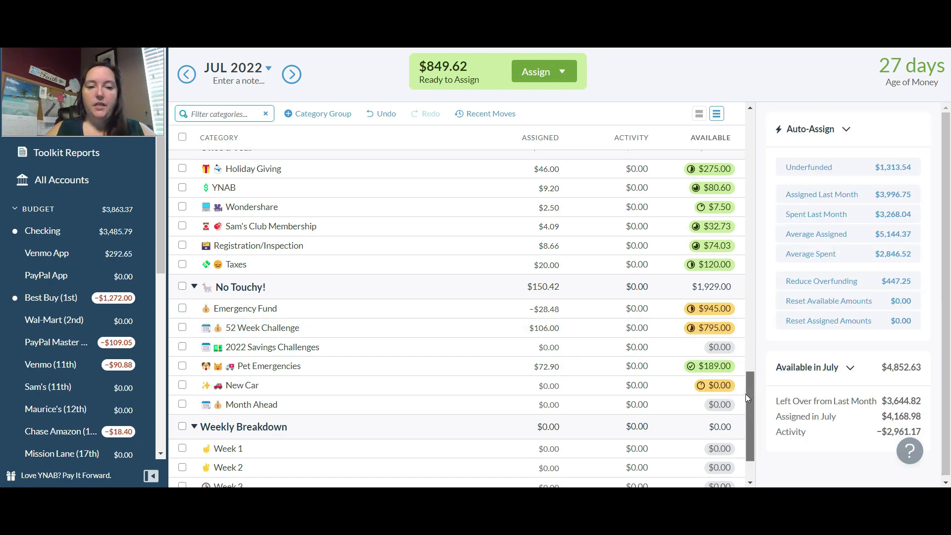
- Assign the remaining $849.62 to the Week 1 category in the Weekly Breakdown group for July
left_click_drag(746, 398, 748, 430)
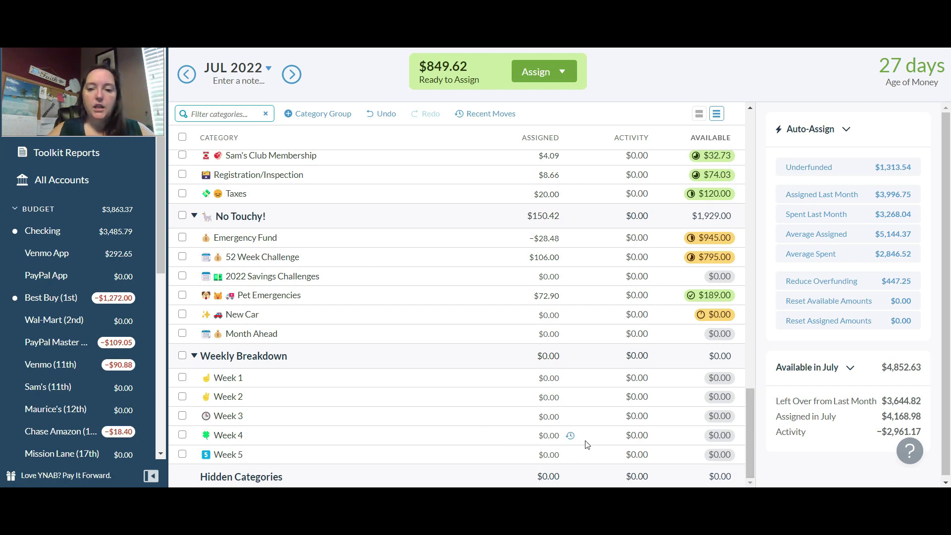
left_click(543, 459)
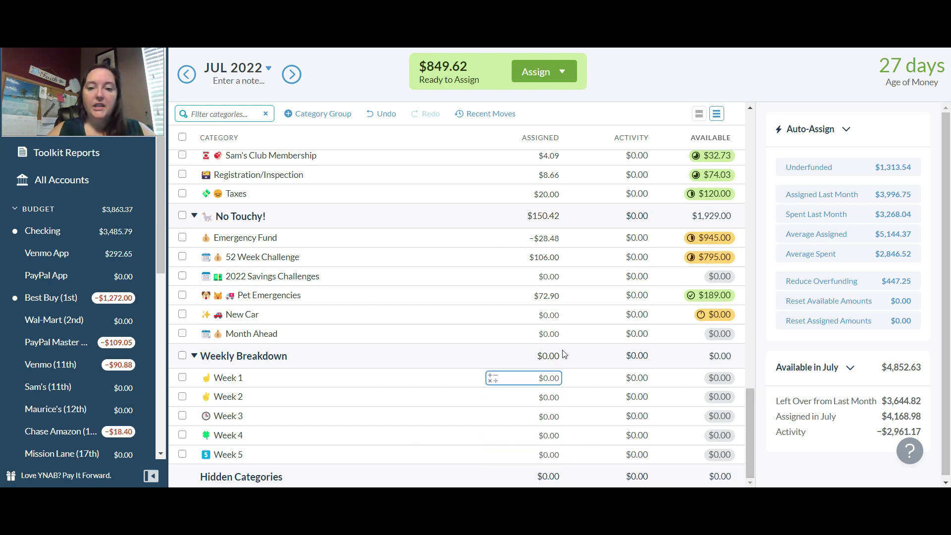
left_click(550, 378)
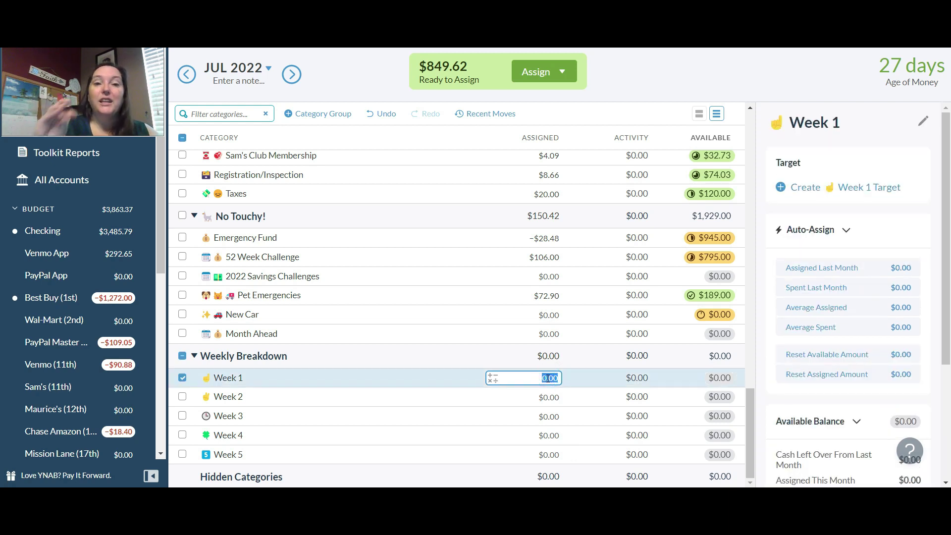
type("849.62")
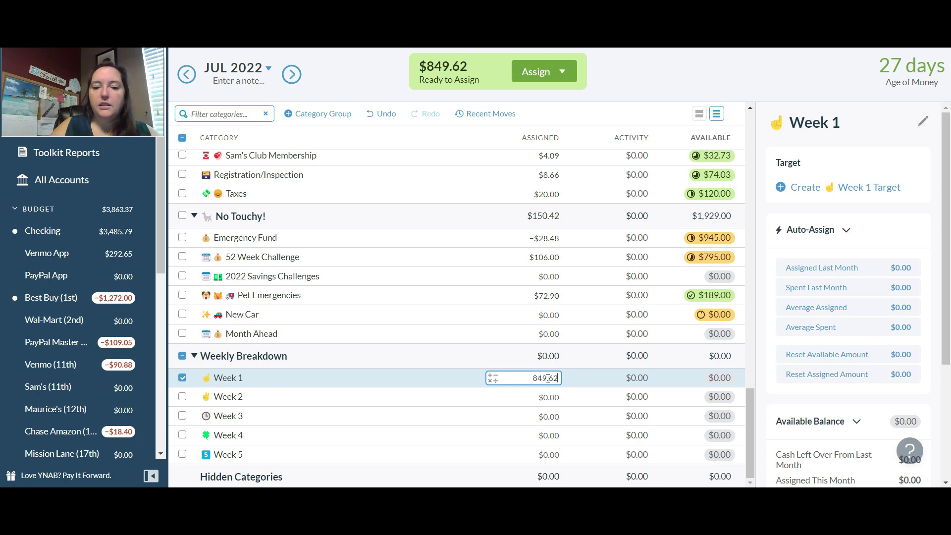
key("Return")
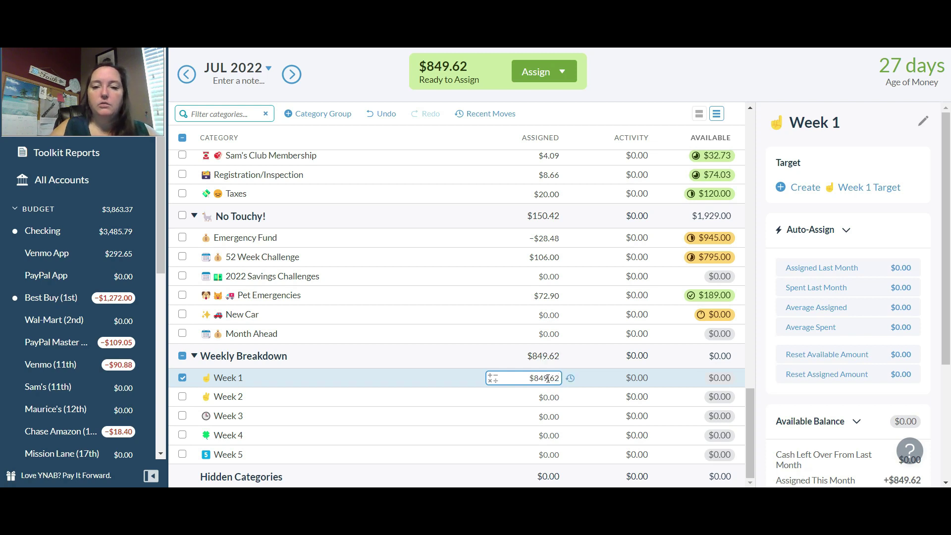
left_click(398, 363)
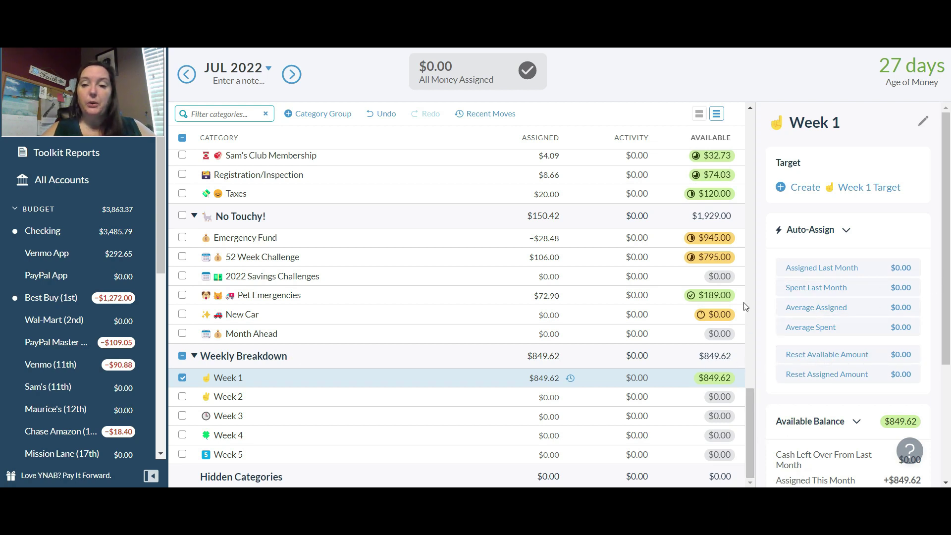
right_click(749, 268)
left_click_drag(753, 419, 751, 112)
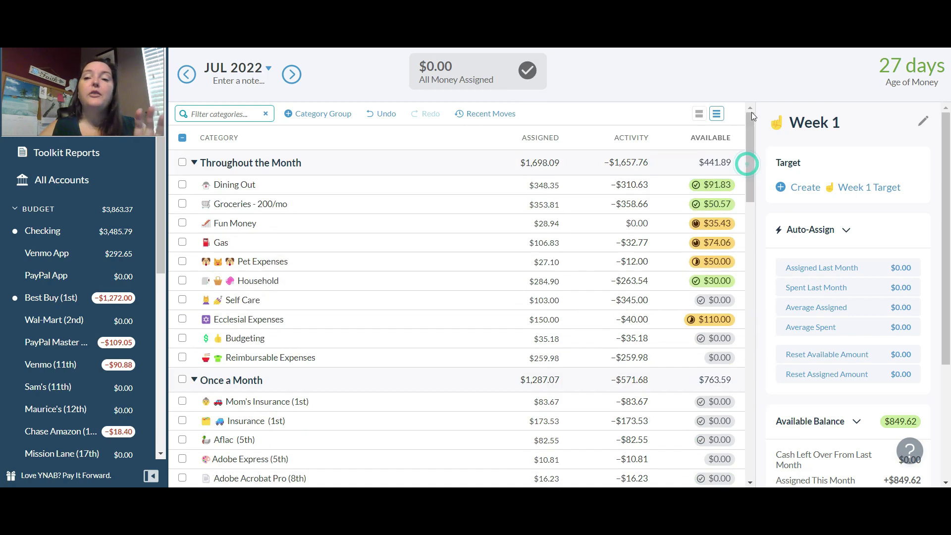